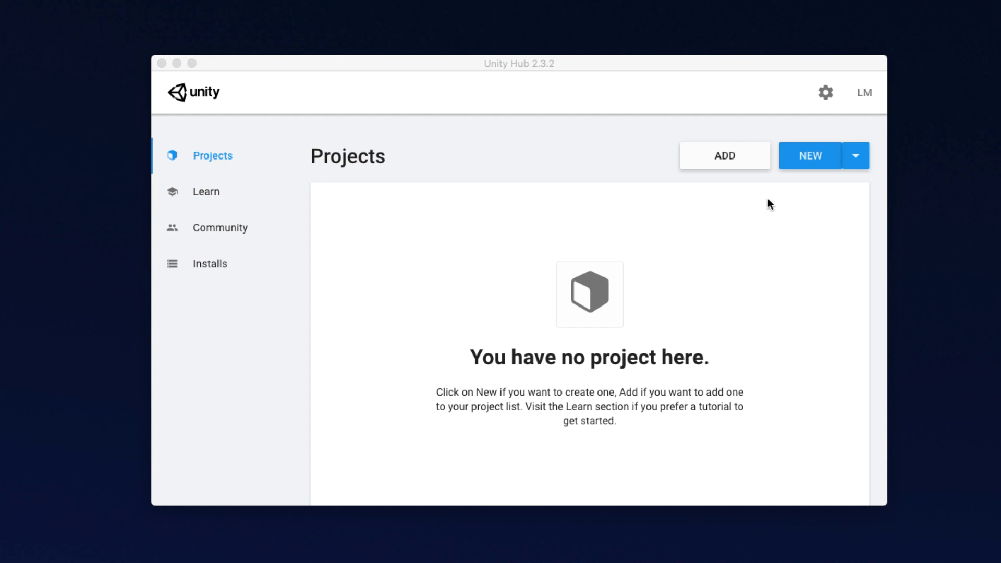
Create a new 3D project named 'FPS Controller' in Unity Hub with version 2020.1.0f1.
{"action": "left_click", "coordinate": [849, 154]}
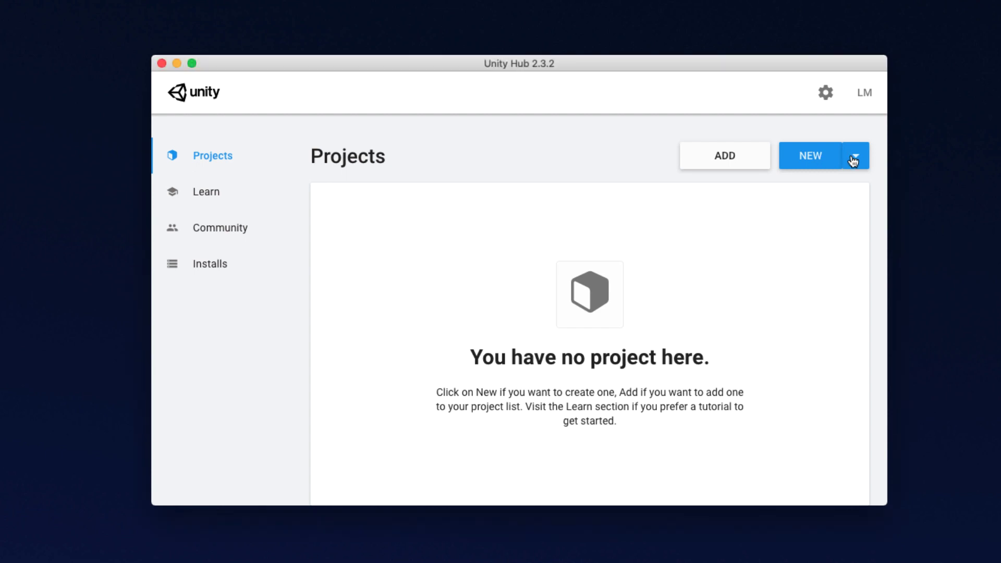
{"action": "left_click", "coordinate": [853, 157]}
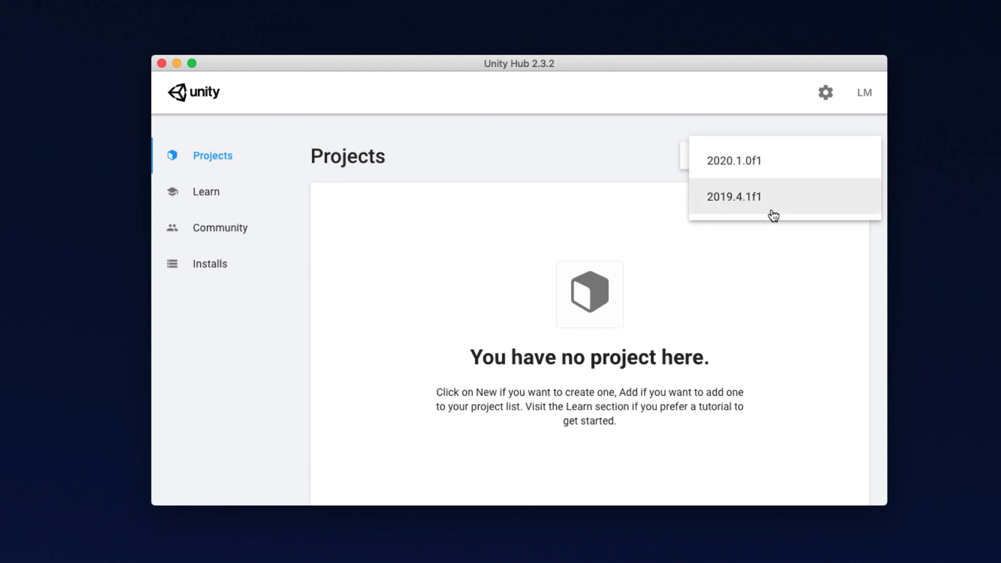
{"action": "left_click", "coordinate": [761, 162]}
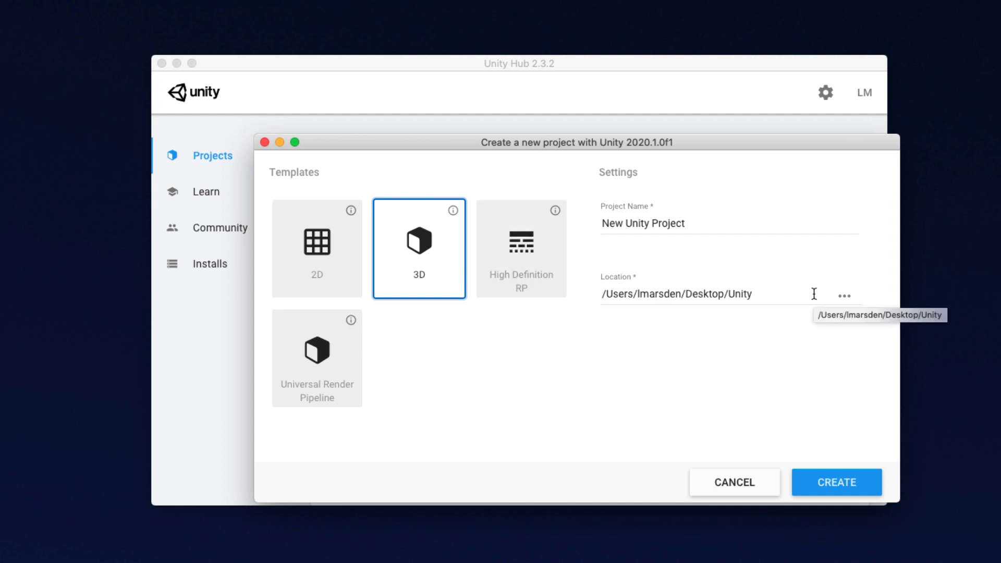
{"action": "left_click_drag", "start_coordinate": [733, 223], "coordinate": [594, 224]}
{"action": "type", "text": "FPS Co"}
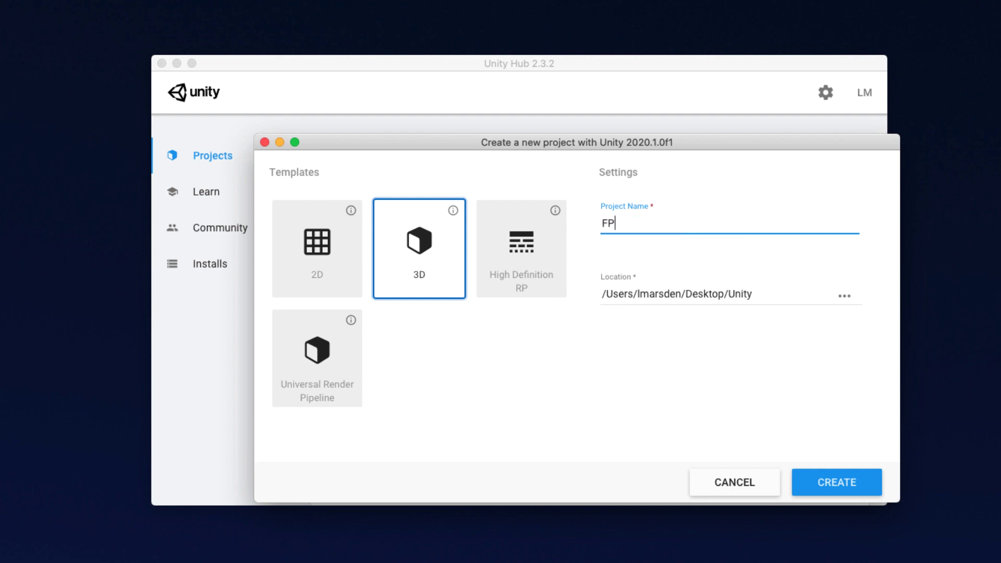
{"action": "type", "text": "ntroller"}
{"action": "left_click", "coordinate": [824, 478]}
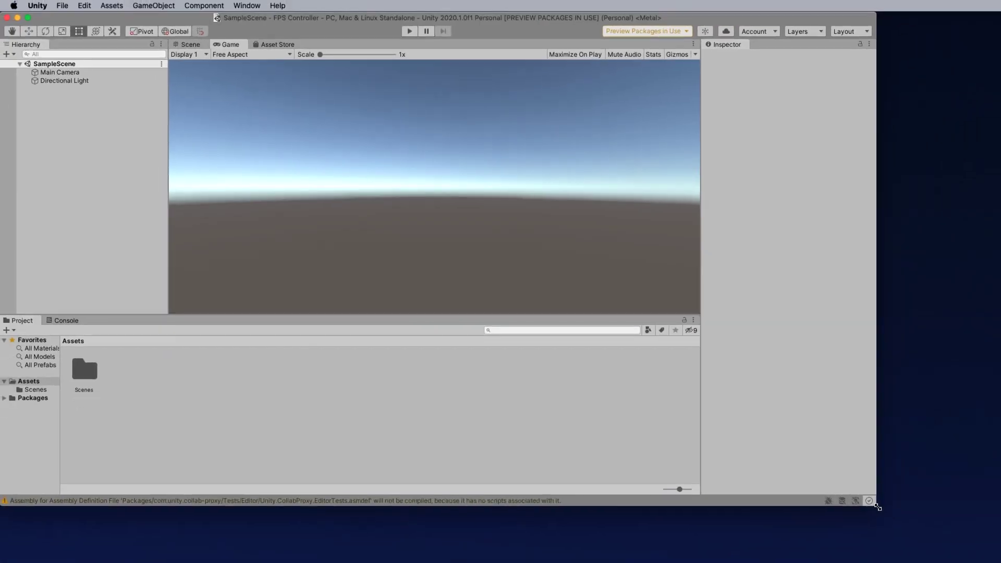
Enlarge the editor window to fill the screen and show the Asset Store tab's 'store has moved' notice.
{"action": "left_click_drag", "start_coordinate": [875, 528], "coordinate": [999, 562]}
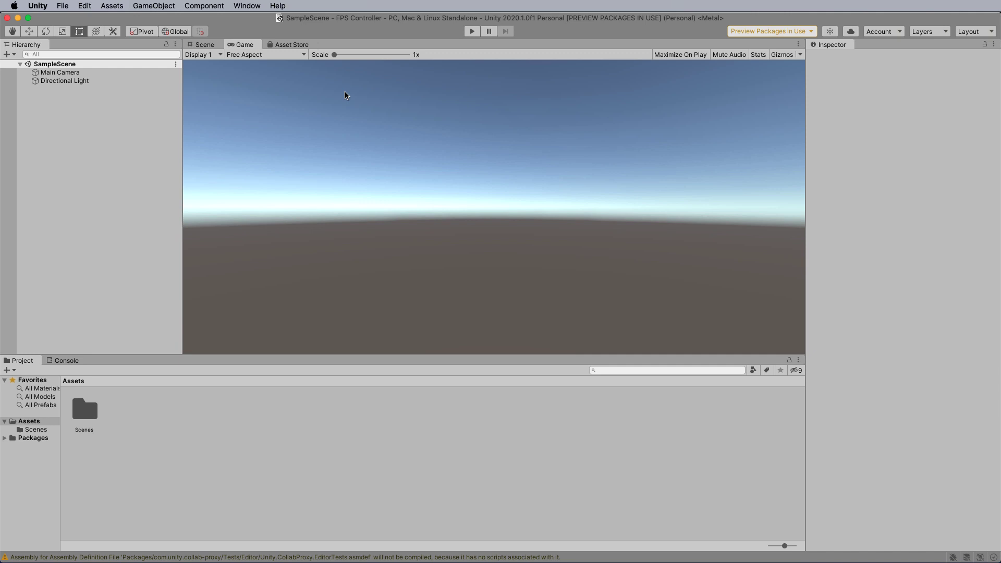
{"action": "left_click", "coordinate": [290, 45]}
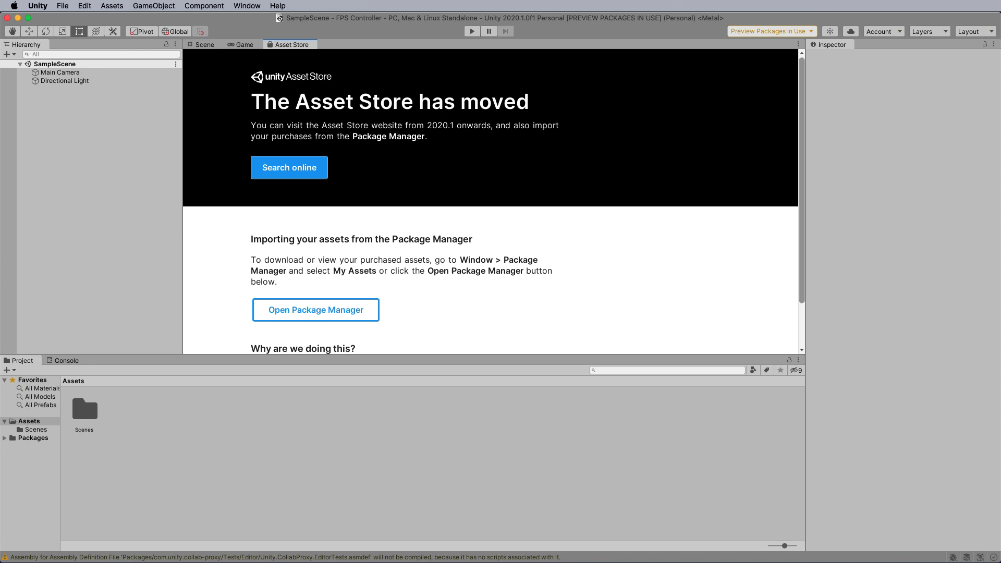
In Chrome, search Google for the Unity Asset Store and open the official store site.
{"action": "key", "text": "ctrl+Right"}
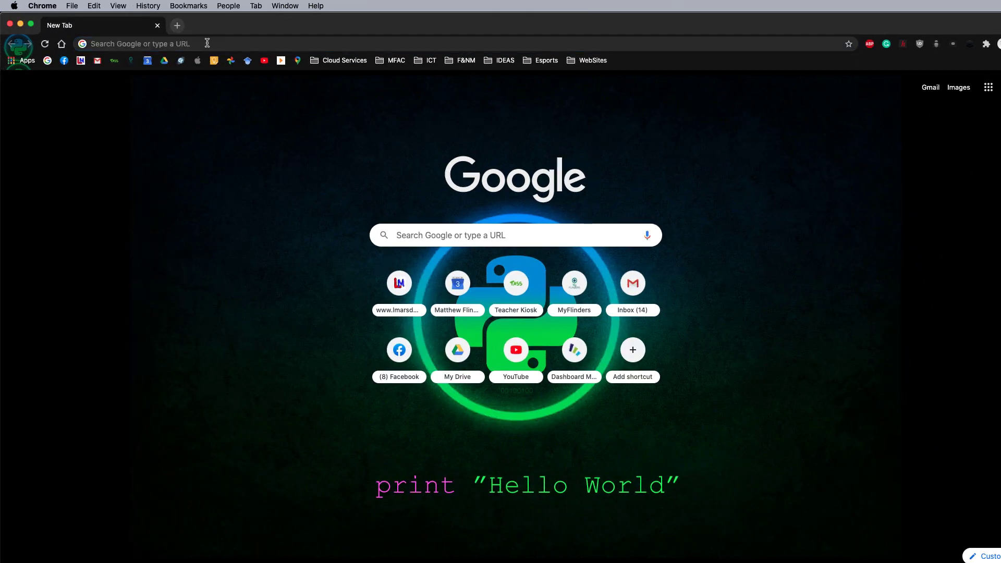
{"action": "left_click", "coordinate": [406, 230]}
{"action": "type", "text": "uni"}
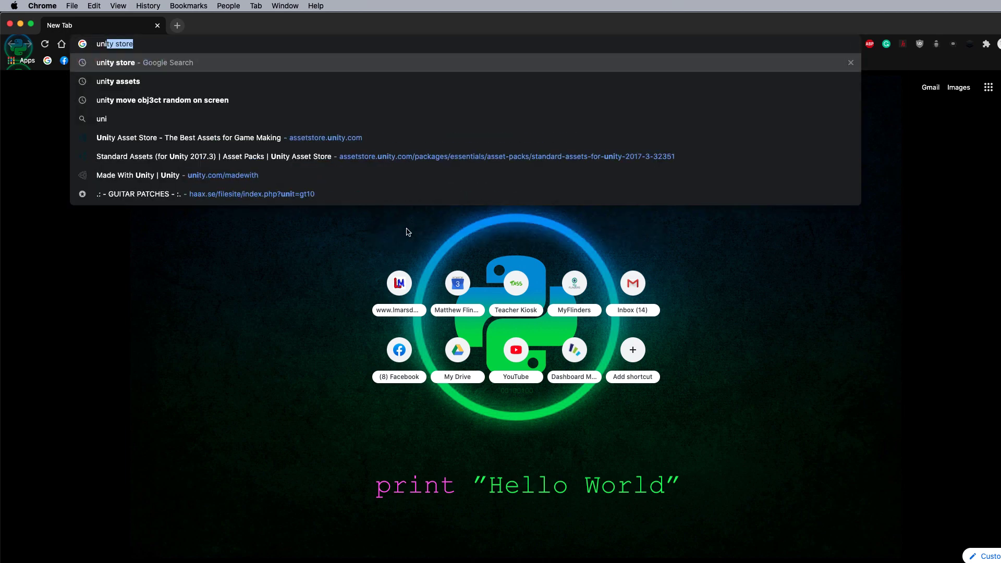
{"action": "key", "text": "Return"}
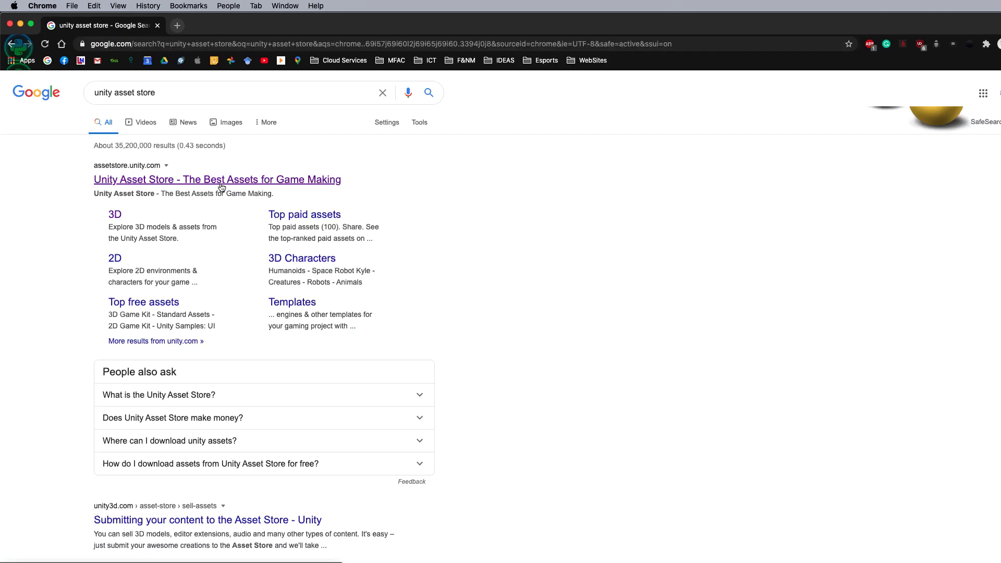
{"action": "left_click", "coordinate": [220, 185]}
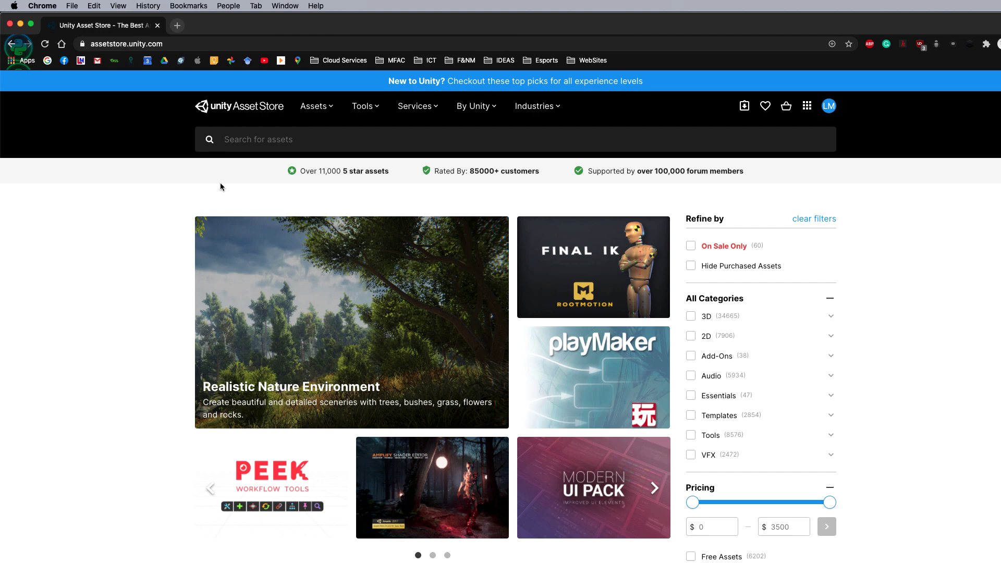
Search the store for 'Standard Assets 2018' and favourite the Standard Assets (for Unity 2017.3) pack.
{"action": "left_click", "coordinate": [324, 139]}
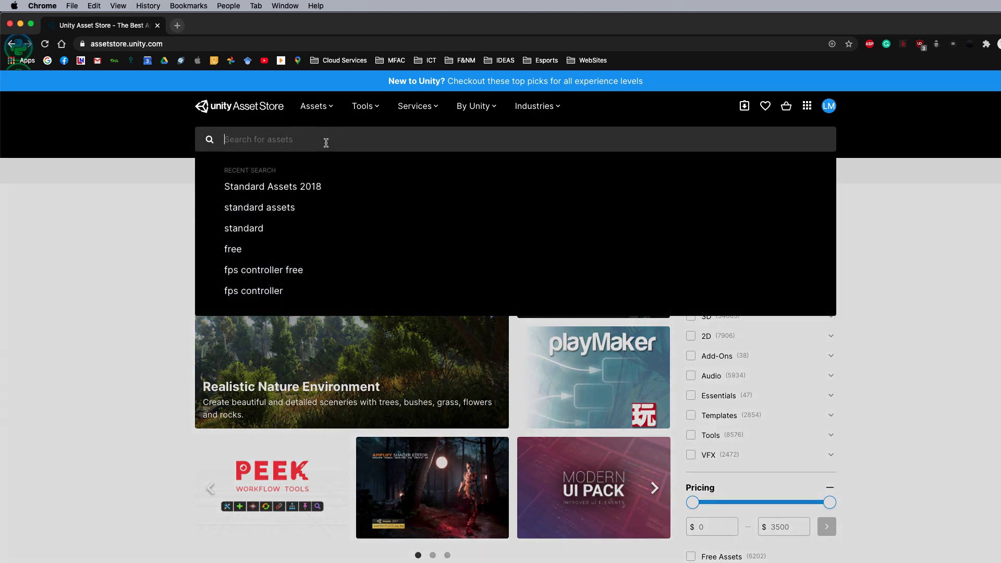
{"action": "left_click", "coordinate": [830, 109]}
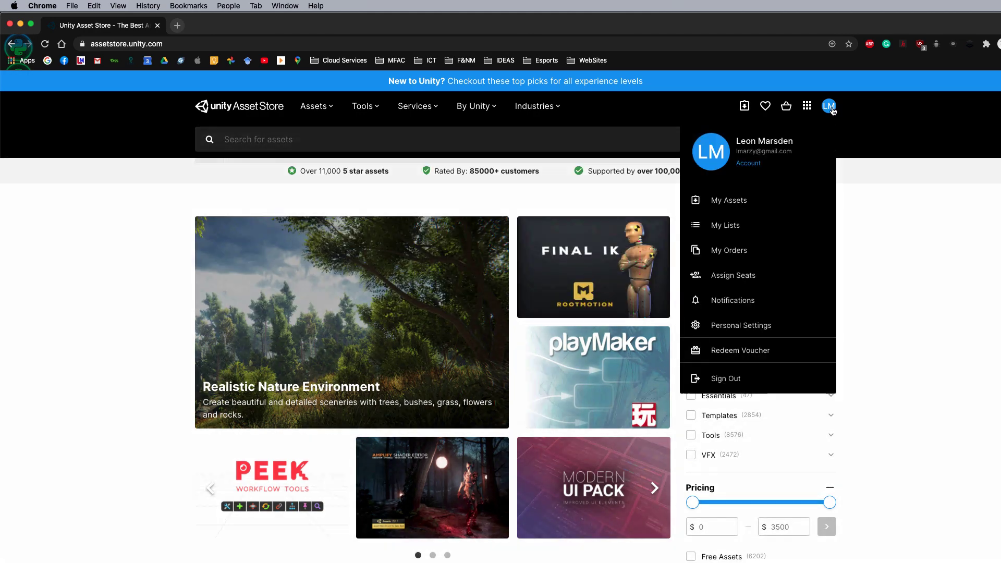
{"action": "left_click", "coordinate": [461, 140]}
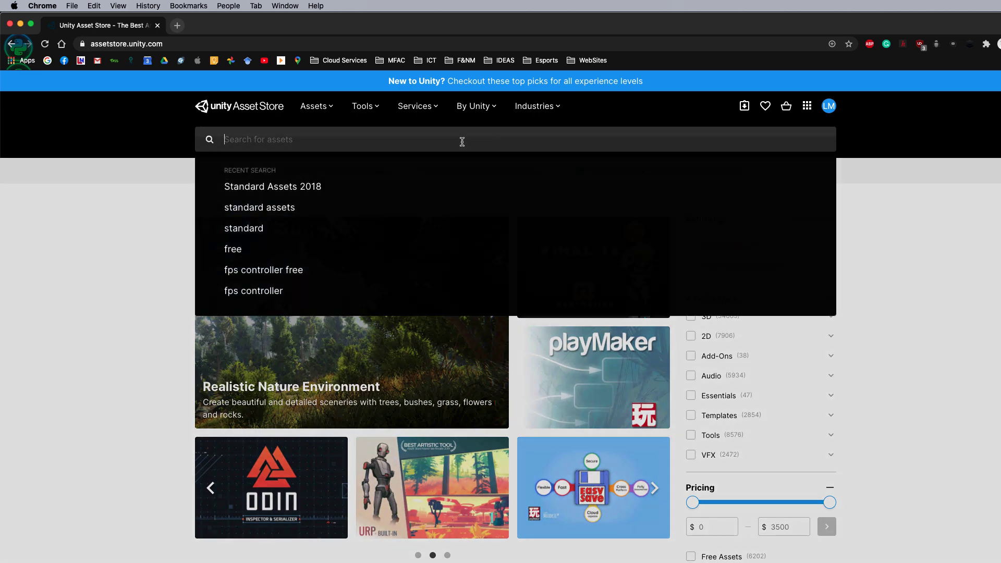
{"action": "left_click", "coordinate": [315, 188]}
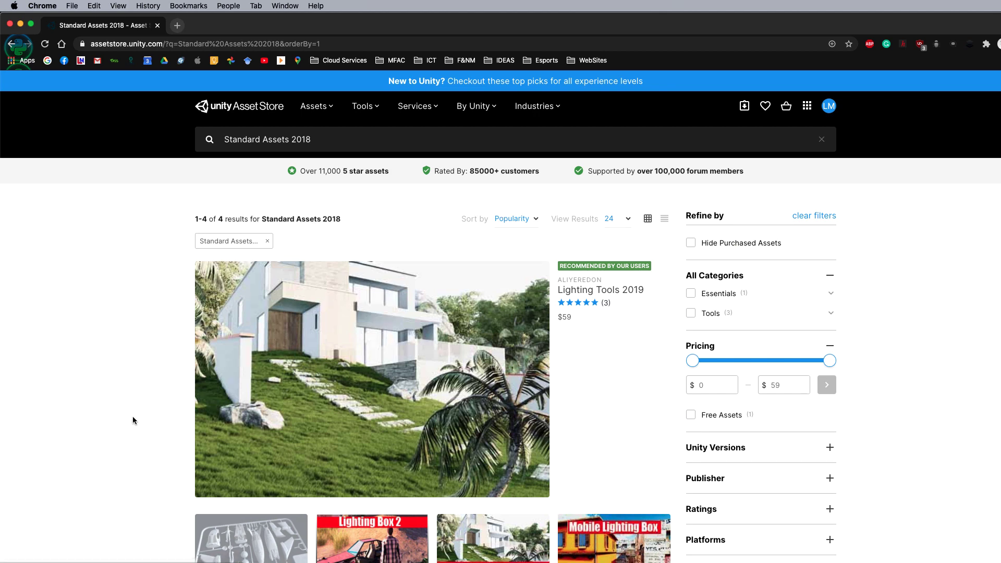
{"action": "scroll", "coordinate": [144, 409], "scroll_direction": "down", "scroll_amount": 5}
{"action": "mouse_move", "coordinate": [254, 328]}
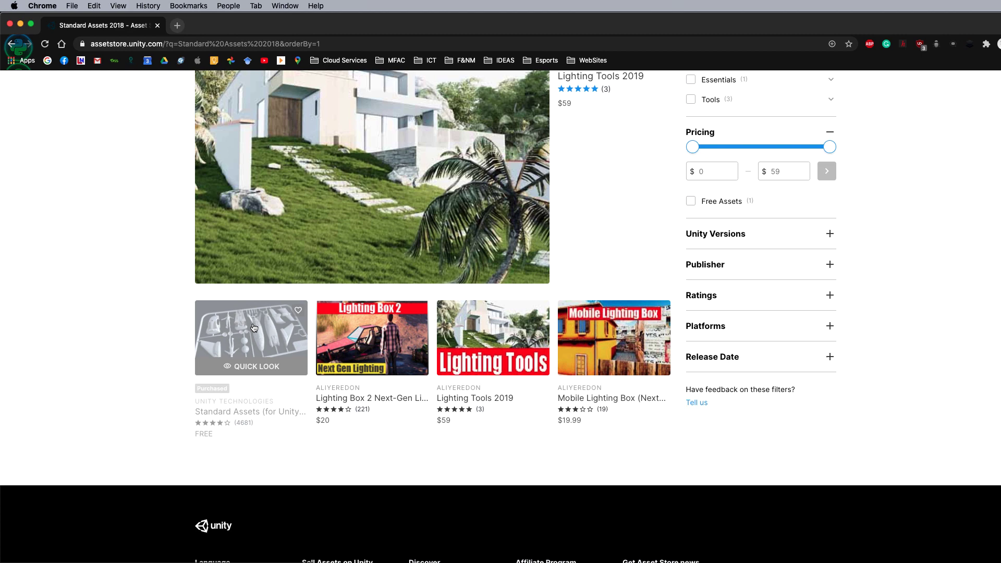
{"action": "scroll", "coordinate": [254, 327], "scroll_direction": "up", "scroll_amount": 3}
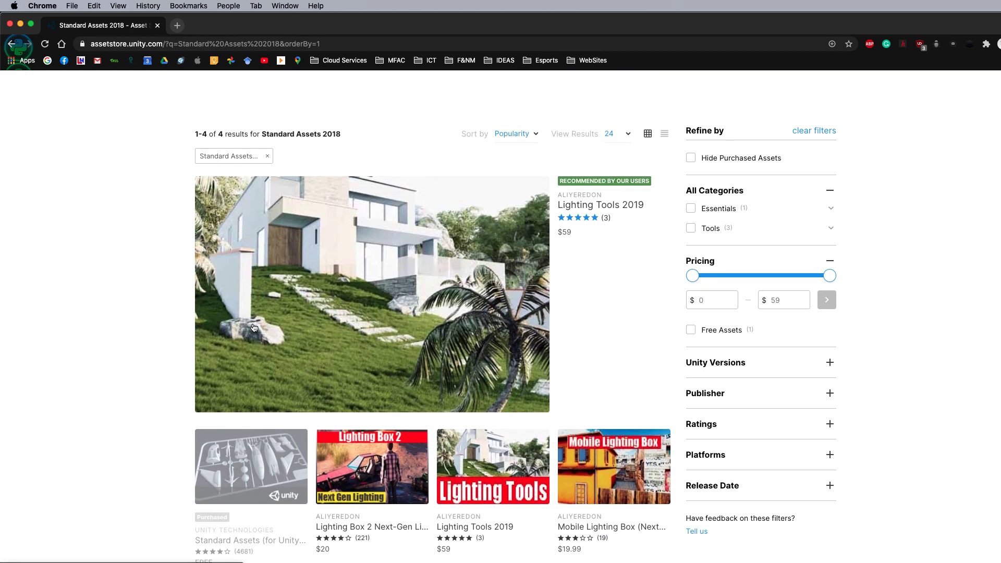
{"action": "scroll", "coordinate": [254, 327], "scroll_direction": "down", "scroll_amount": 3}
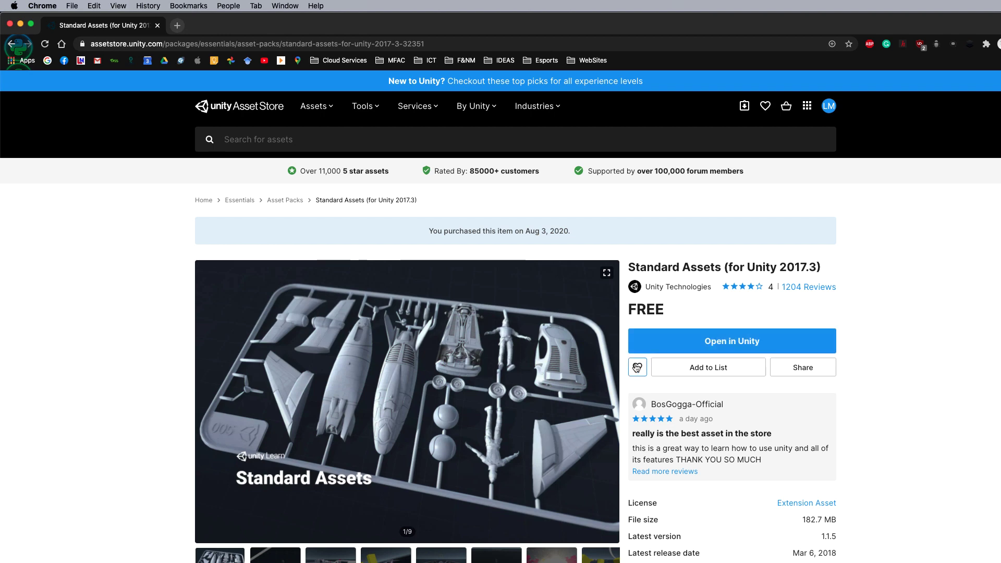
{"action": "left_click", "coordinate": [637, 366]}
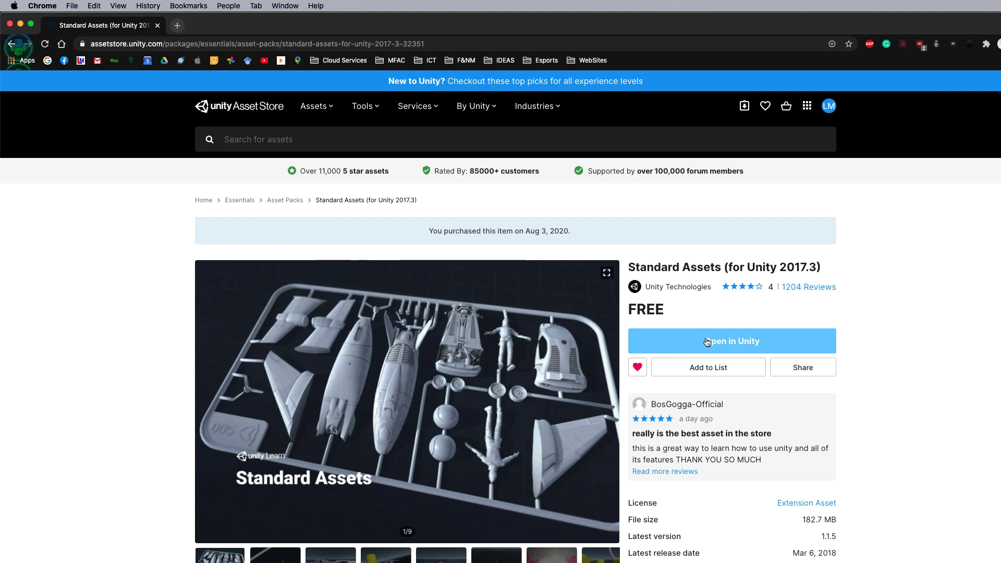
Open the pack in Unity and select Standard Assets (for Unity 2017.3) in Package Manager's My Assets list.
{"action": "left_click", "coordinate": [707, 341]}
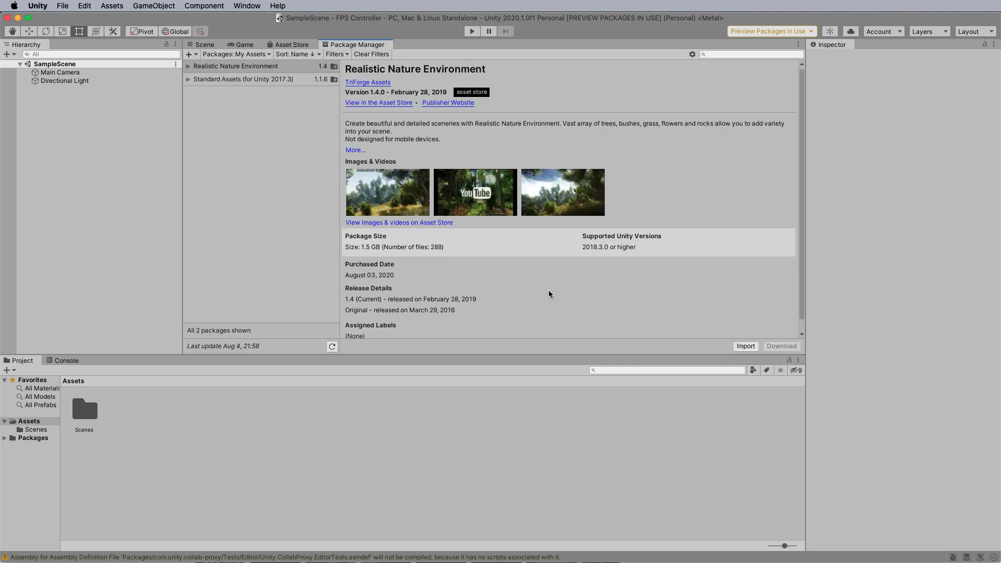
{"action": "left_click", "coordinate": [220, 78]}
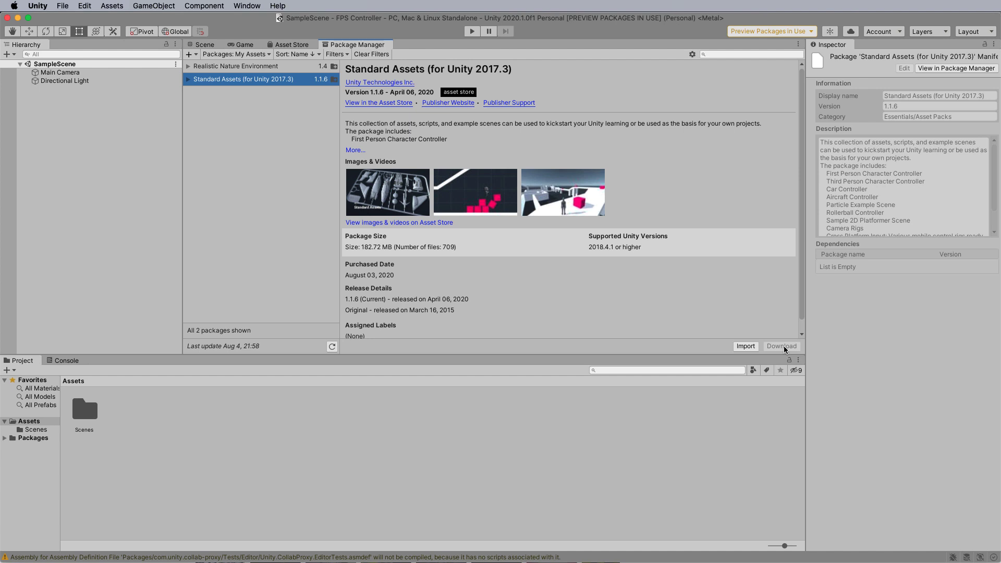
Import Standard Assets (for Unity 2017.3), leaving every file in the import list checked.
{"action": "left_click", "coordinate": [746, 346]}
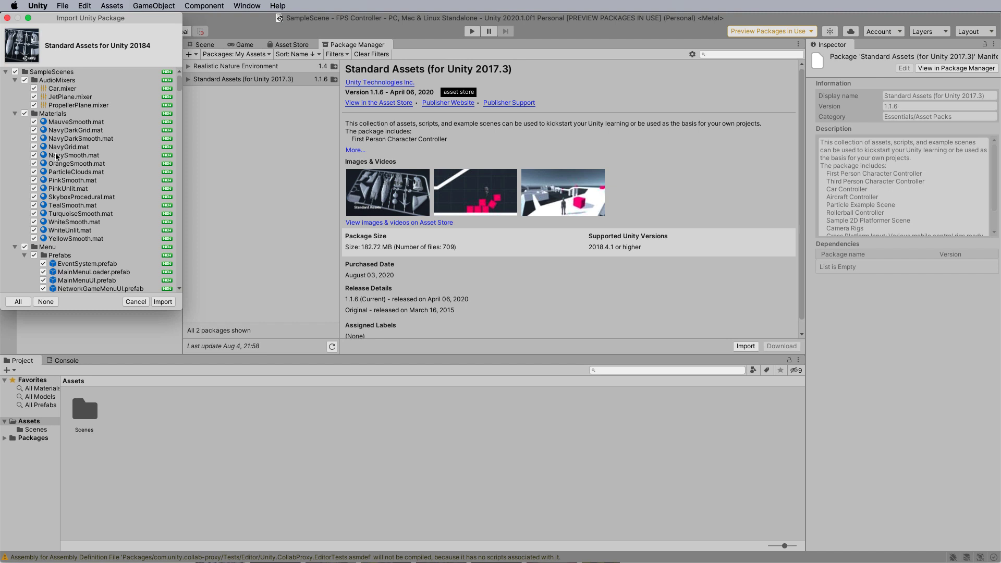
{"action": "scroll", "coordinate": [54, 161], "scroll_direction": "down", "scroll_amount": 10}
{"action": "scroll", "coordinate": [54, 162], "scroll_direction": "down", "scroll_amount": 6}
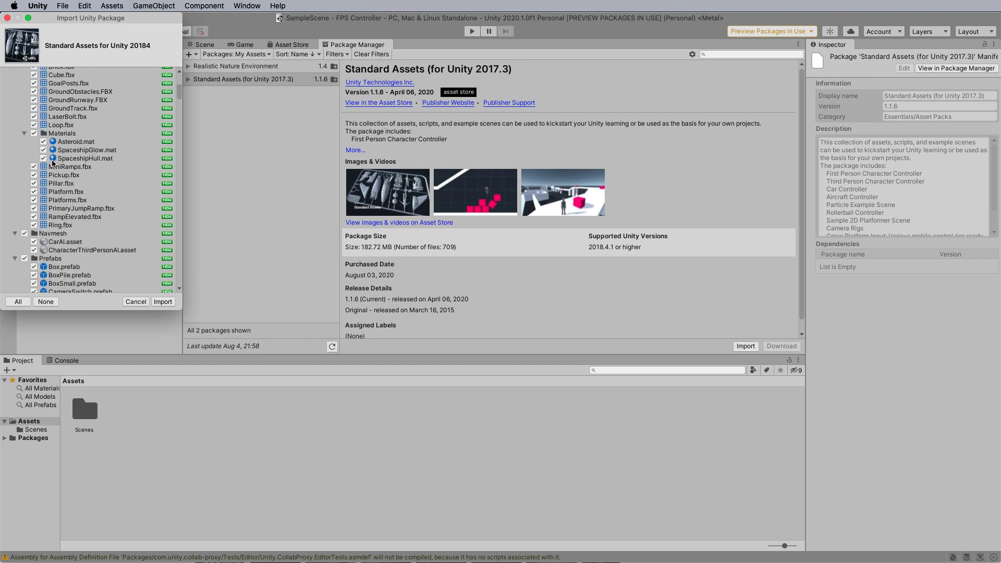
{"action": "scroll", "coordinate": [52, 162], "scroll_direction": "down", "scroll_amount": 12}
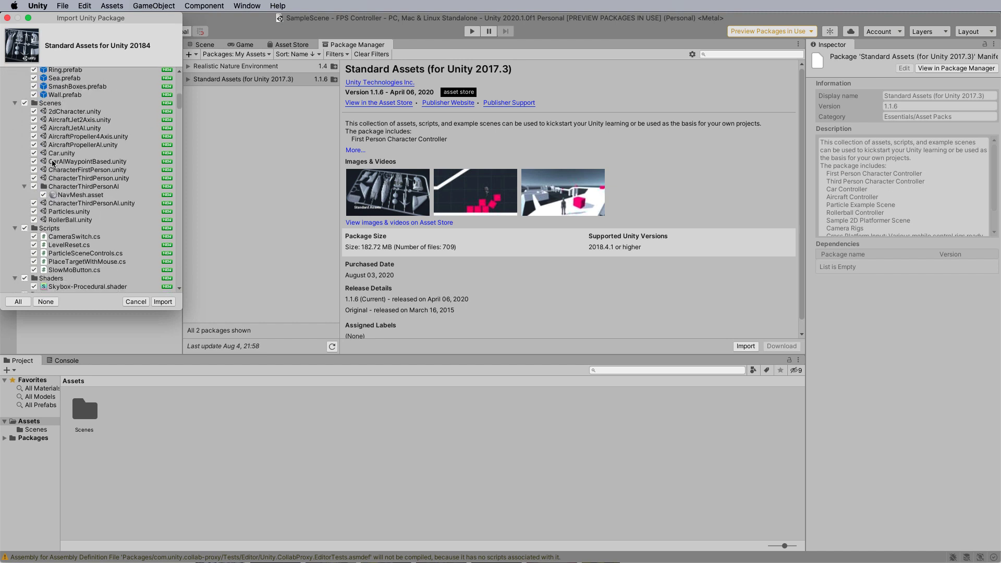
{"action": "scroll", "coordinate": [52, 162], "scroll_direction": "down", "scroll_amount": 15}
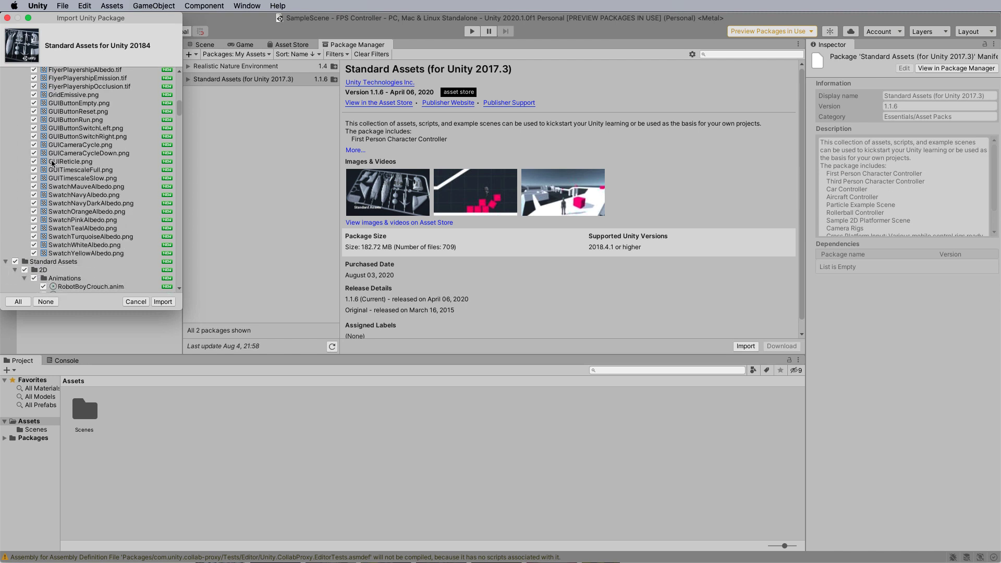
{"action": "scroll", "coordinate": [52, 163], "scroll_direction": "down", "scroll_amount": 3}
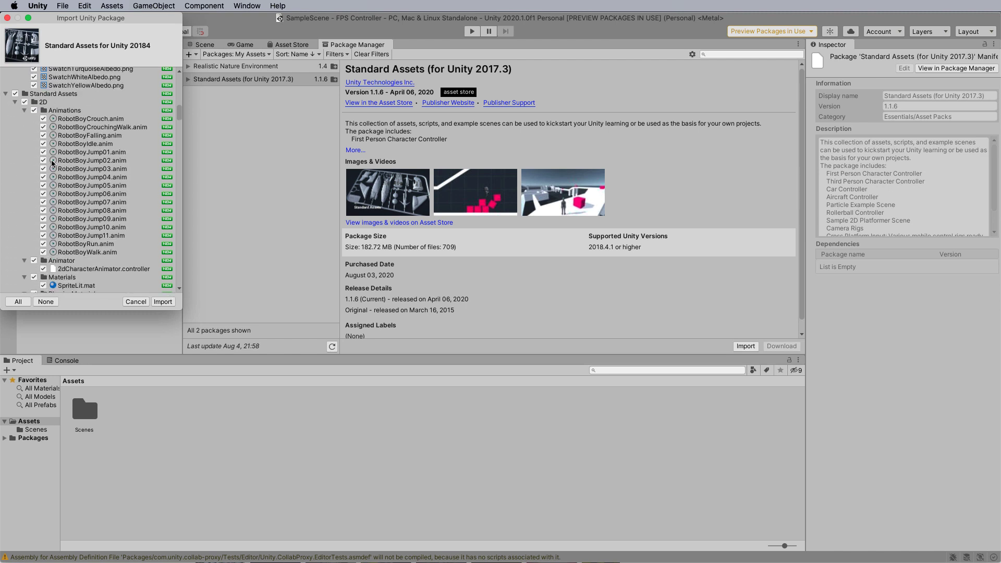
{"action": "scroll", "coordinate": [52, 162], "scroll_direction": "down", "scroll_amount": 20}
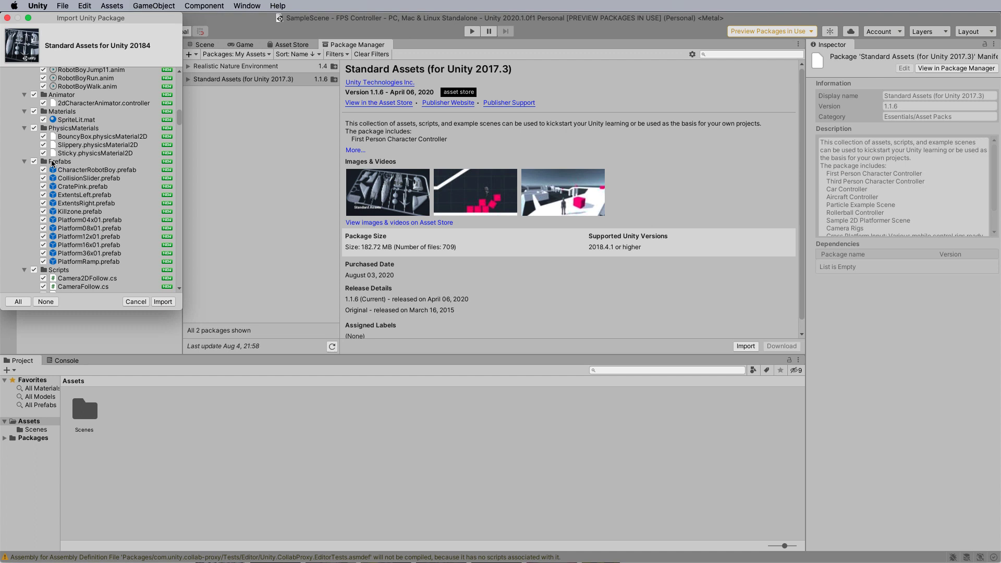
{"action": "scroll", "coordinate": [52, 163], "scroll_direction": "down", "scroll_amount": 20}
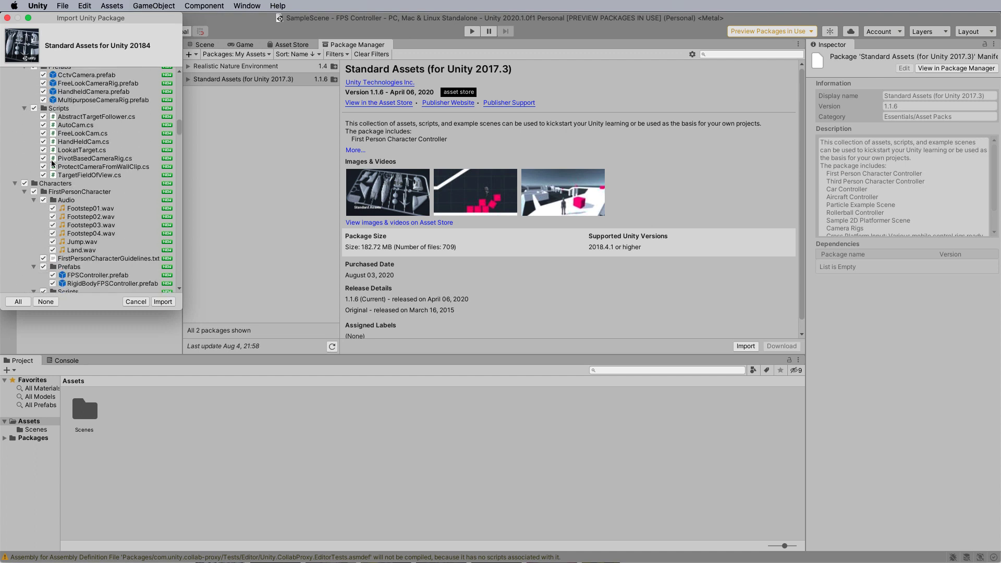
{"action": "scroll", "coordinate": [52, 163], "scroll_direction": "down", "scroll_amount": 20}
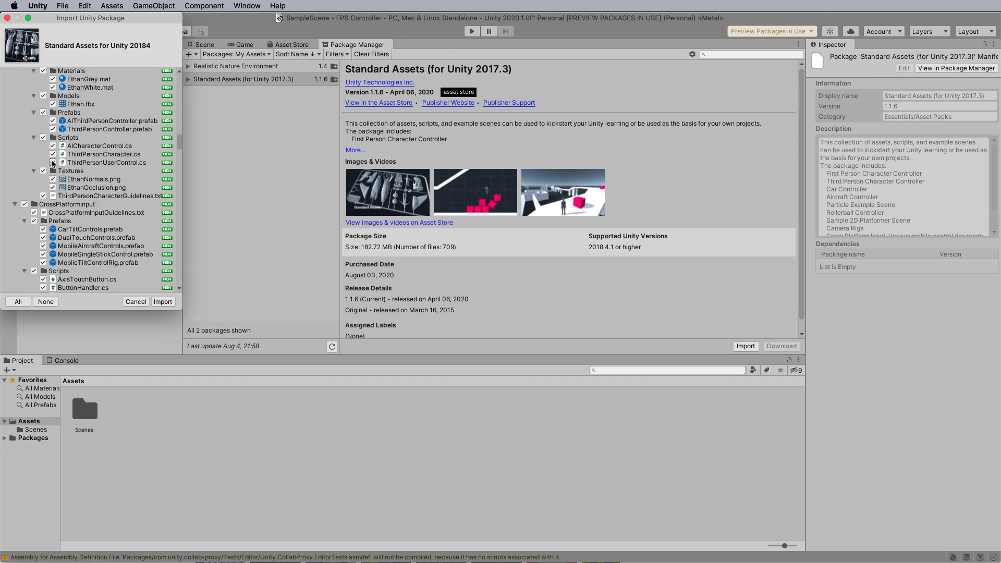
{"action": "scroll", "coordinate": [52, 163], "scroll_direction": "down", "scroll_amount": 9}
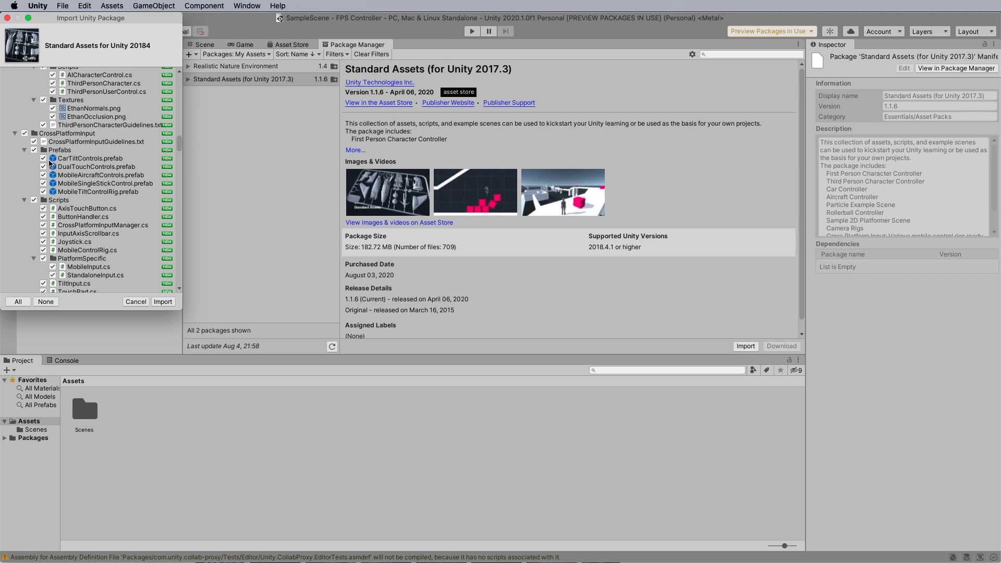
{"action": "left_click", "coordinate": [163, 302]}
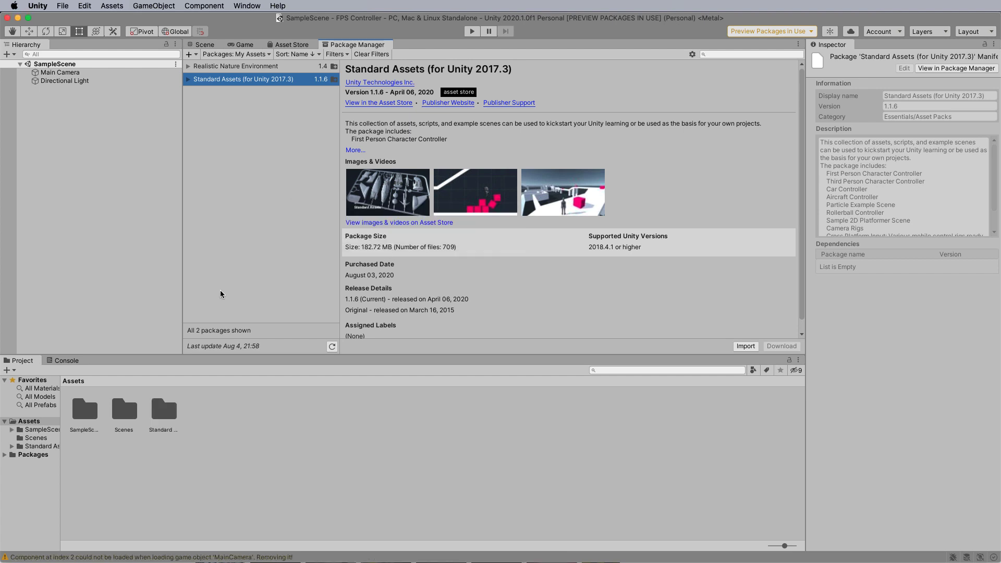
Drag the FPSController prefab from Standard Assets/Characters/FirstPersonCharacter/Prefabs into the Hierarchy and view it in the Scene view.
{"action": "left_click", "coordinate": [41, 446]}
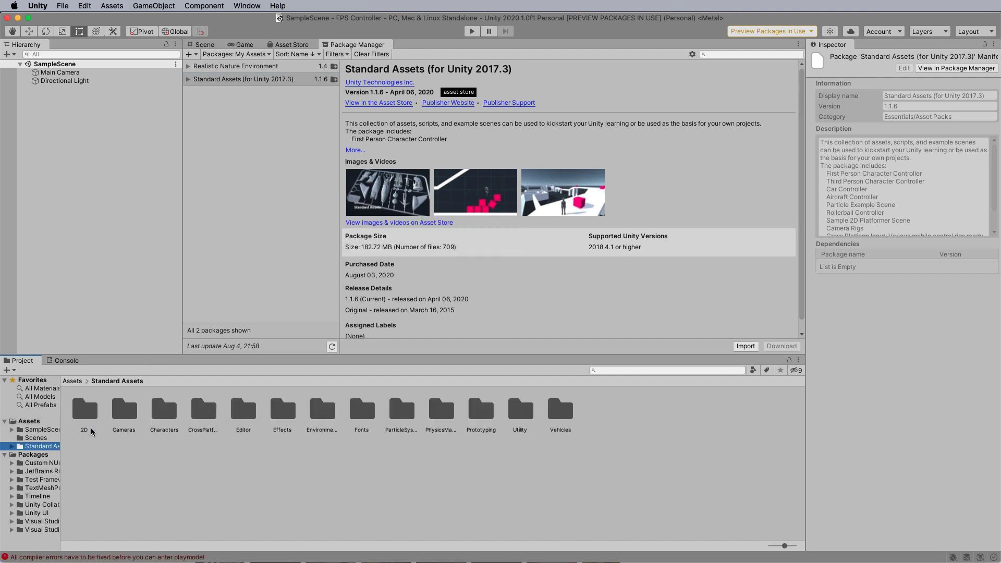
{"action": "double_click", "coordinate": [163, 412]}
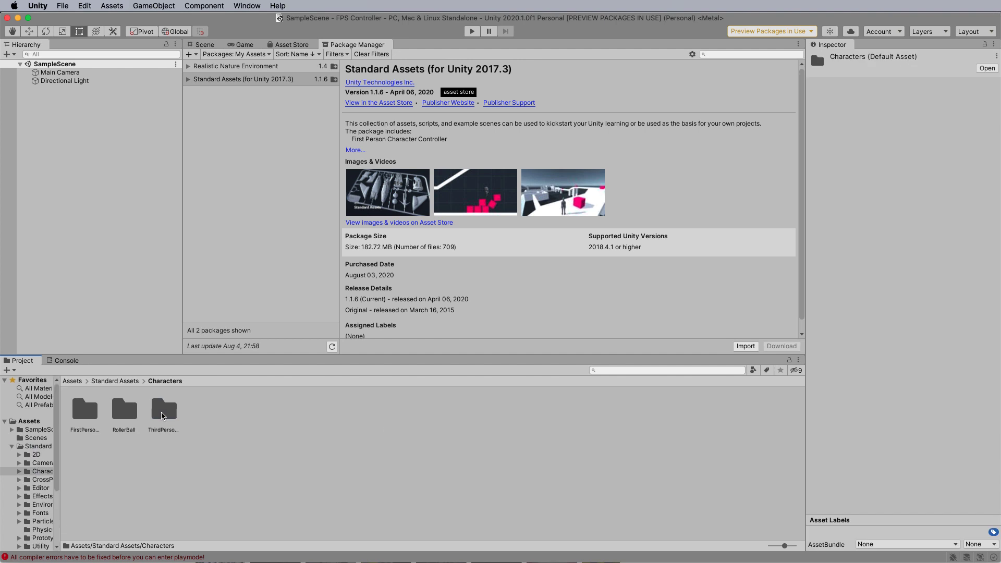
{"action": "double_click", "coordinate": [84, 413]}
{"action": "double_click", "coordinate": [154, 411]}
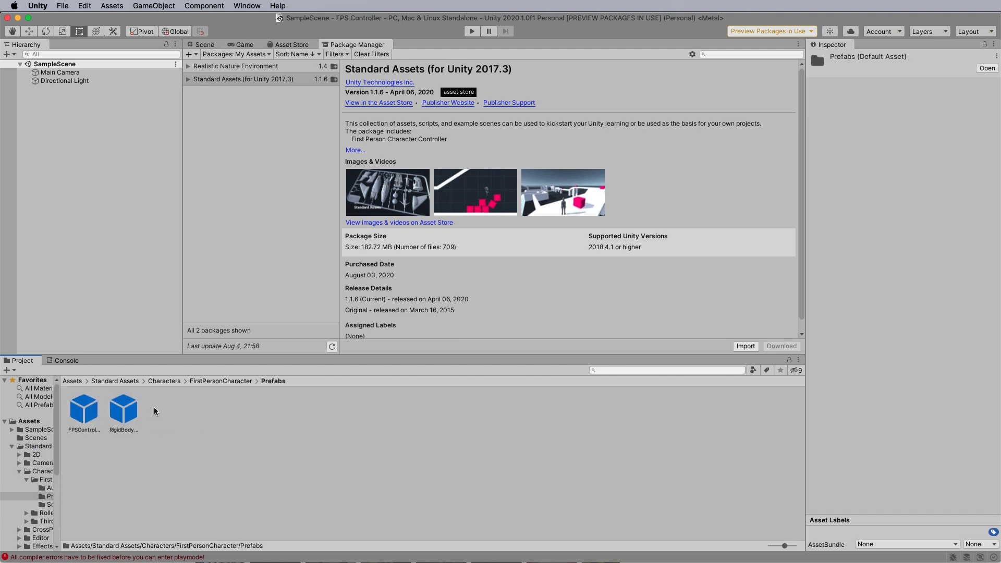
{"action": "left_click", "coordinate": [81, 413]}
{"action": "left_click_drag", "start_coordinate": [80, 414], "coordinate": [54, 169]}
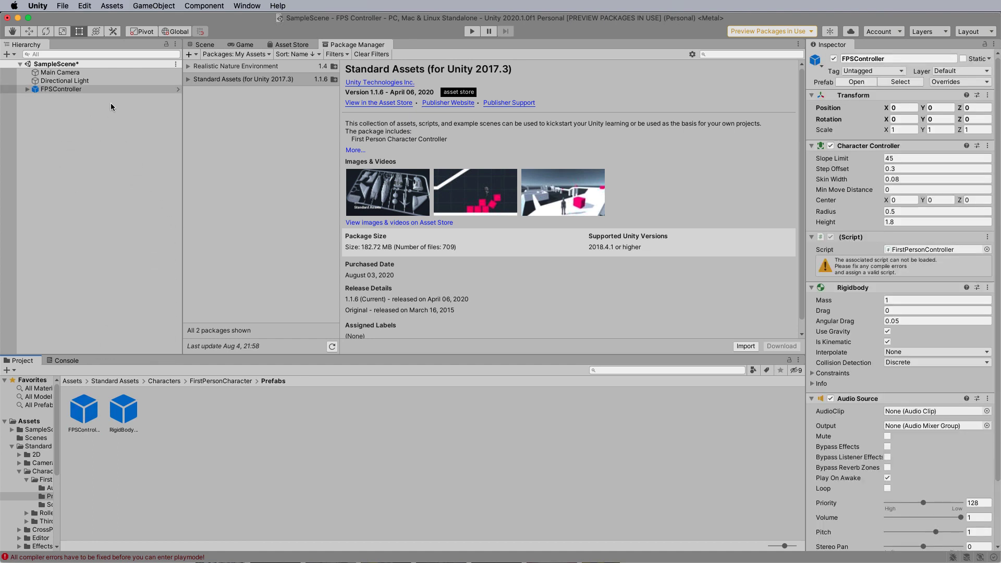
{"action": "left_click", "coordinate": [199, 45]}
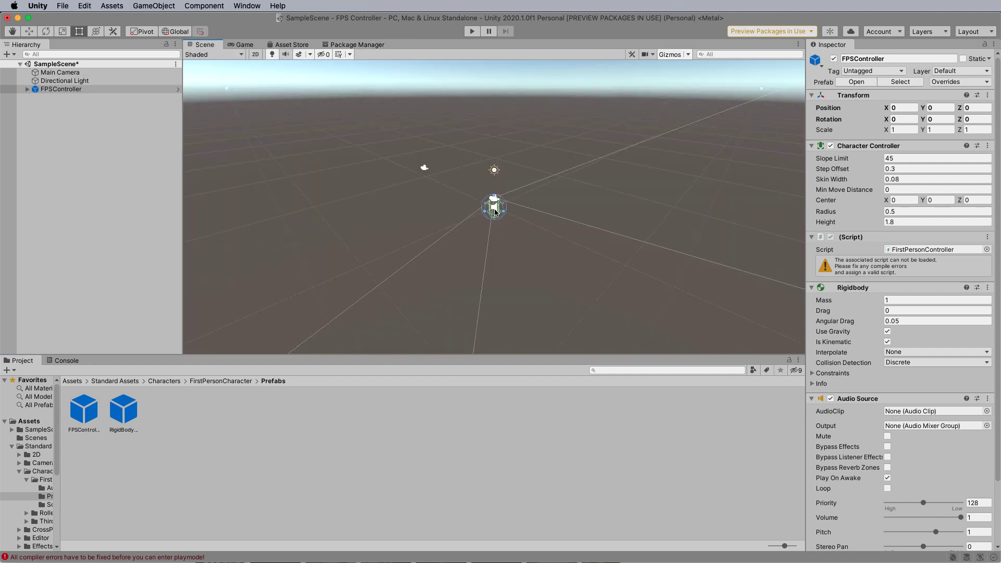
{"action": "scroll", "coordinate": [498, 215], "scroll_direction": "up", "scroll_amount": 4}
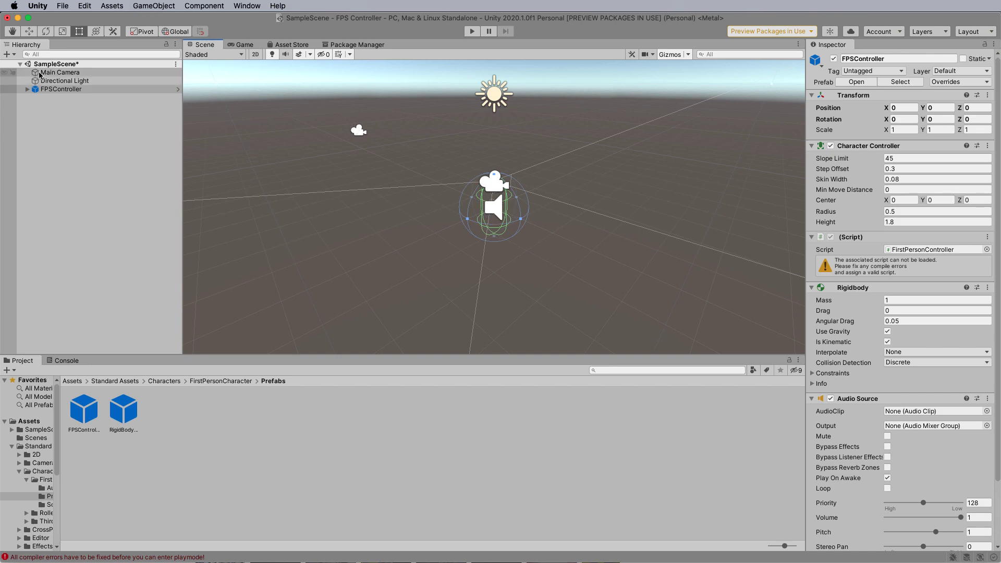
Delete the Main Camera from the SampleScene hierarchy.
{"action": "left_click", "coordinate": [58, 73]}
{"action": "right_click", "coordinate": [59, 73]}
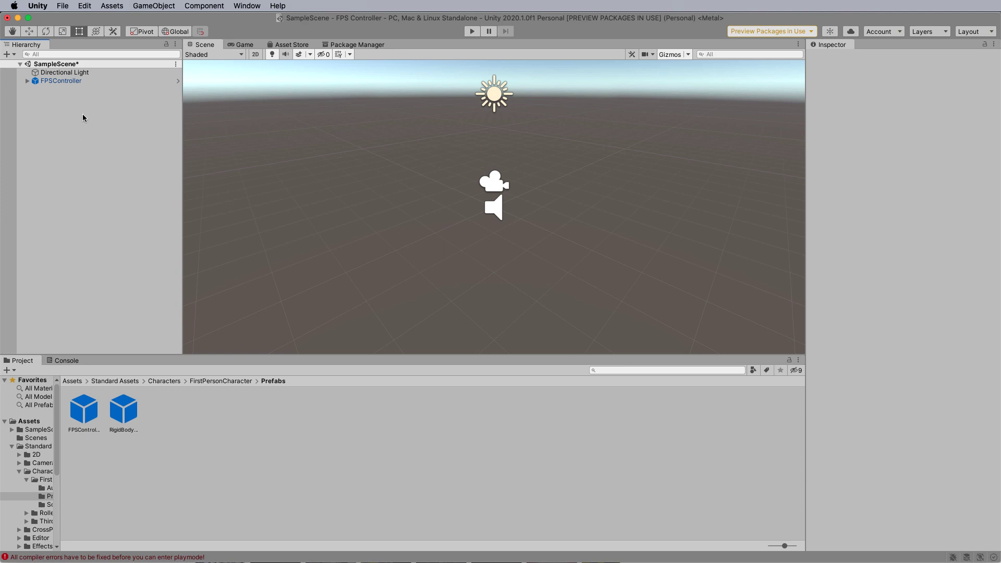
Create a 3D Cube and set its scale to X 20, Y 1, Z 20.
{"action": "right_click", "coordinate": [64, 125]}
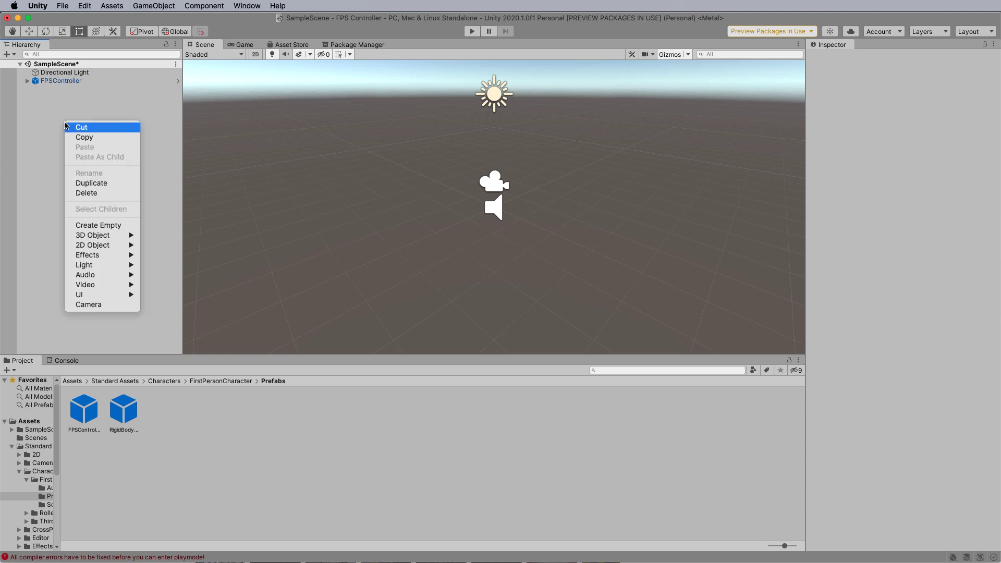
{"action": "mouse_move", "coordinate": [97, 235]}
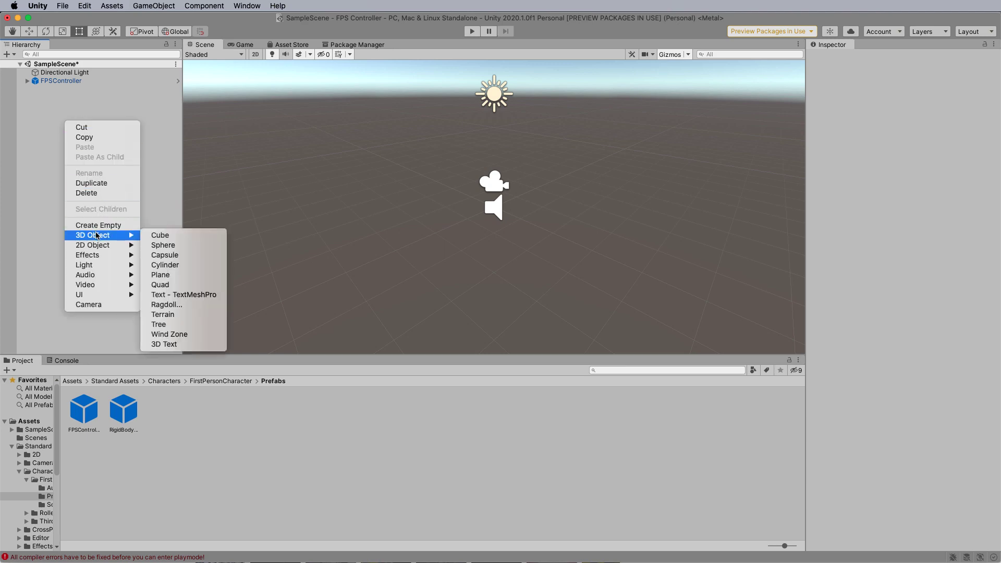
{"action": "left_click", "coordinate": [165, 235]}
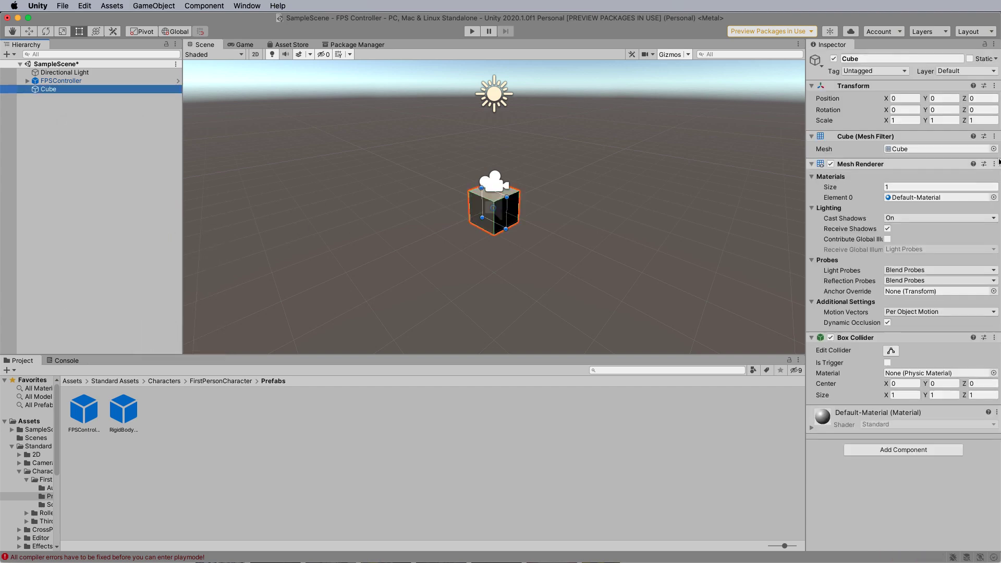
{"action": "left_click", "coordinate": [897, 121]}
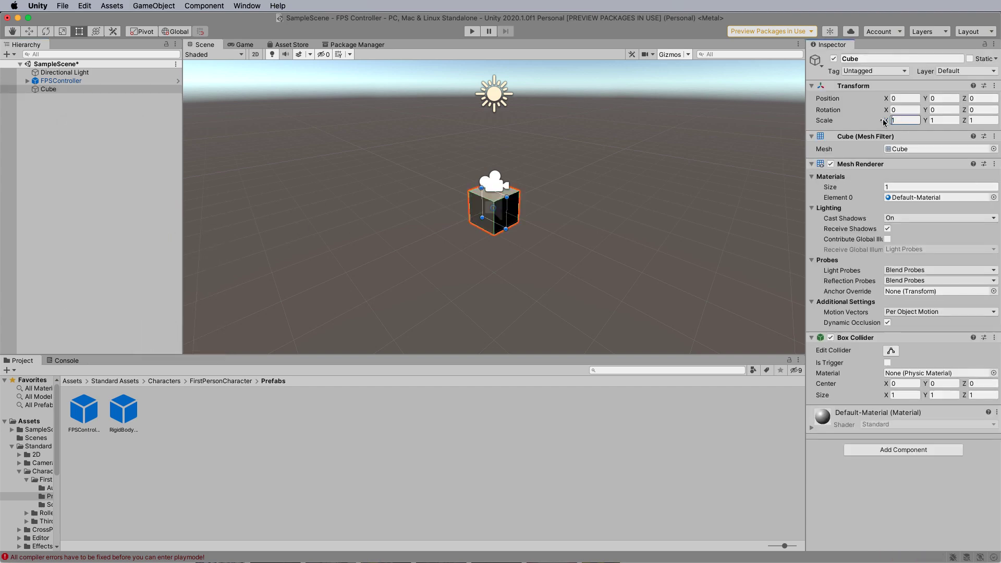
{"action": "type", "text": "20"}
{"action": "key", "text": "Tab"}
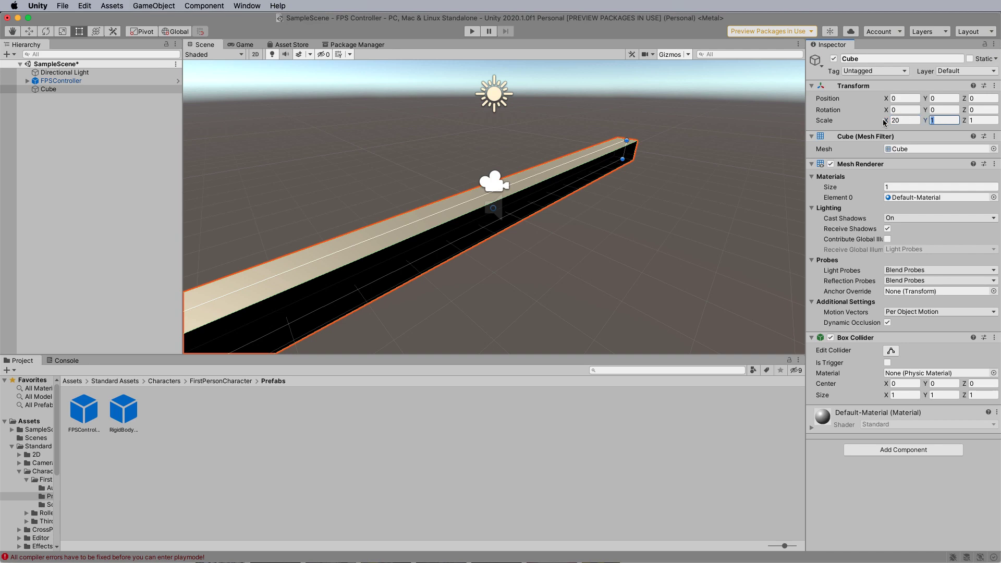
{"action": "key", "text": "Tab"}
{"action": "type", "text": "20"}
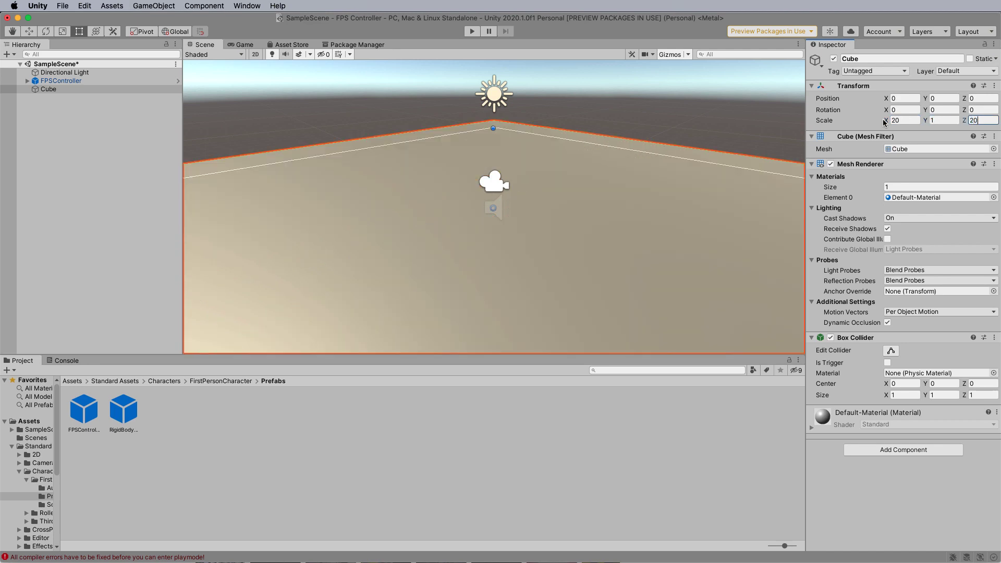
Move the FPSController up to Y 1.94 and try Play mode, which compile errors block.
{"action": "left_click", "coordinate": [91, 81]}
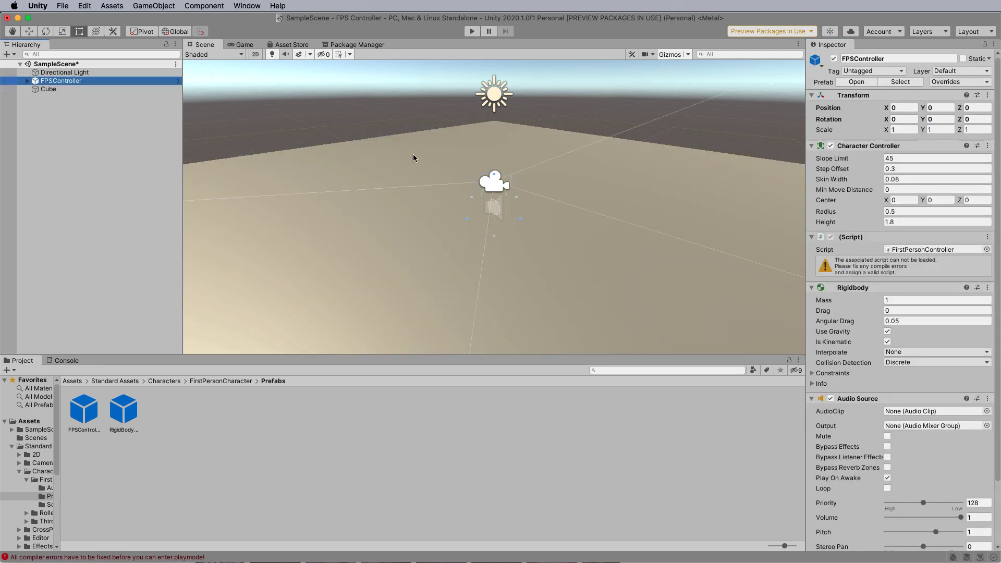
{"action": "left_click", "coordinate": [31, 32]}
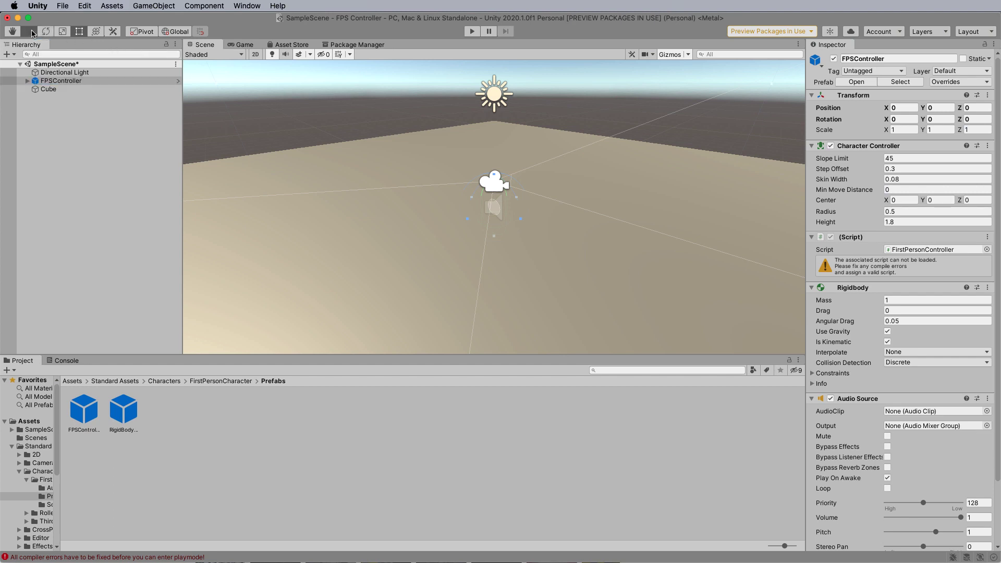
{"action": "left_click_drag", "start_coordinate": [495, 165], "coordinate": [507, 111]}
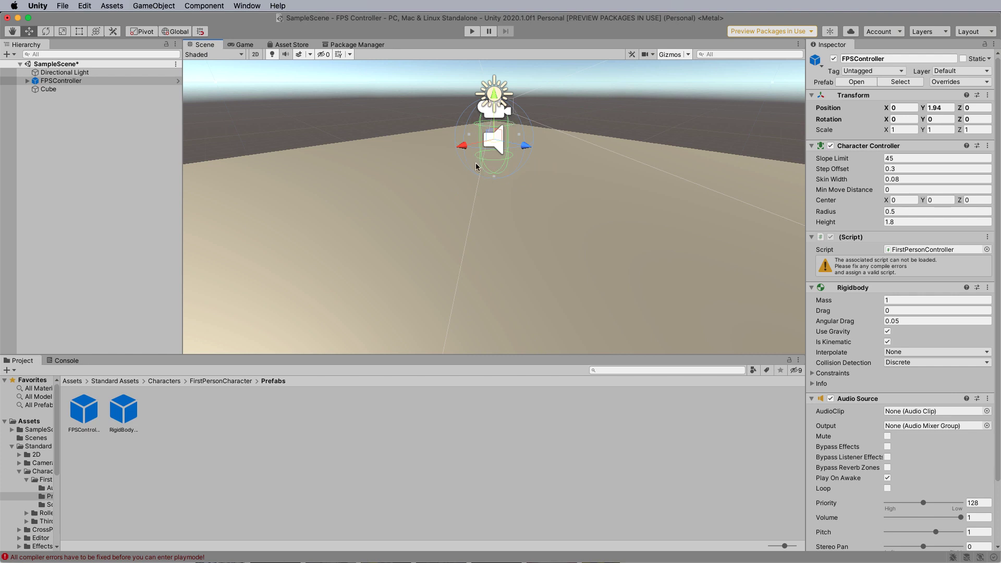
{"action": "left_click", "coordinate": [468, 33]}
Select the three fixed scripts in the UnityStandardAssetFixes-master download folder.
{"action": "key", "text": "super+Tab"}
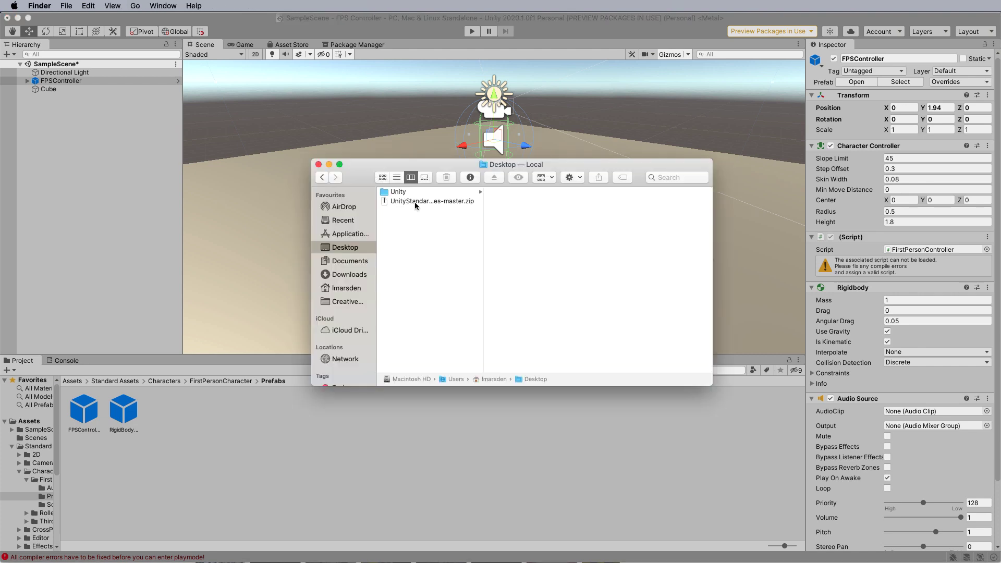
{"action": "left_click", "coordinate": [415, 201]}
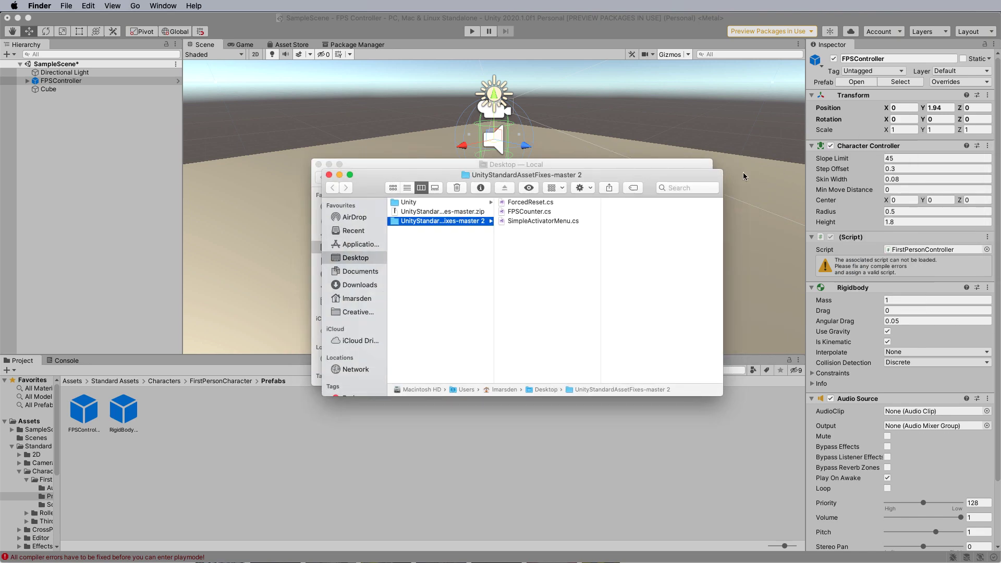
{"action": "left_click_drag", "start_coordinate": [630, 178], "coordinate": [617, 345]}
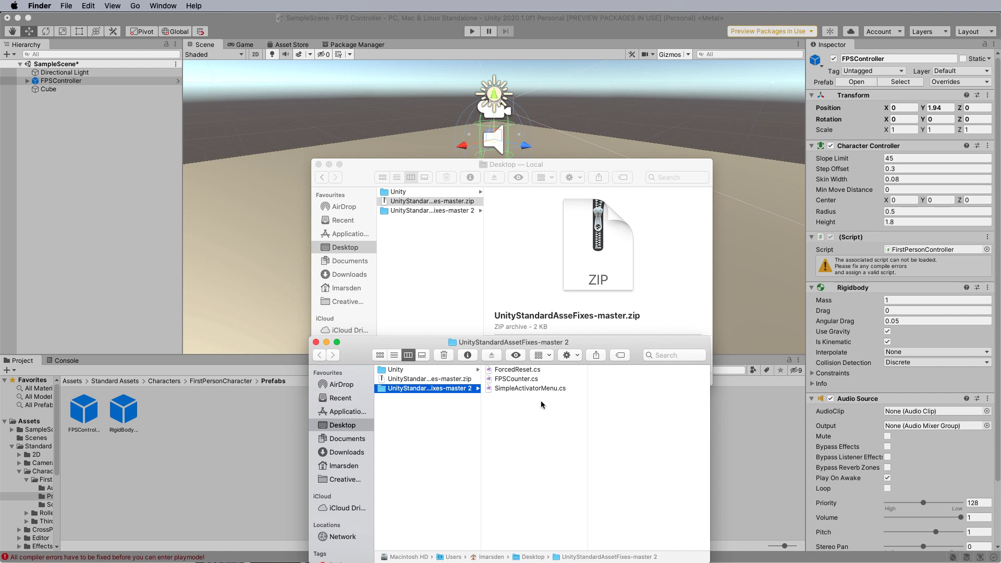
{"action": "left_click_drag", "start_coordinate": [542, 404], "coordinate": [522, 376]}
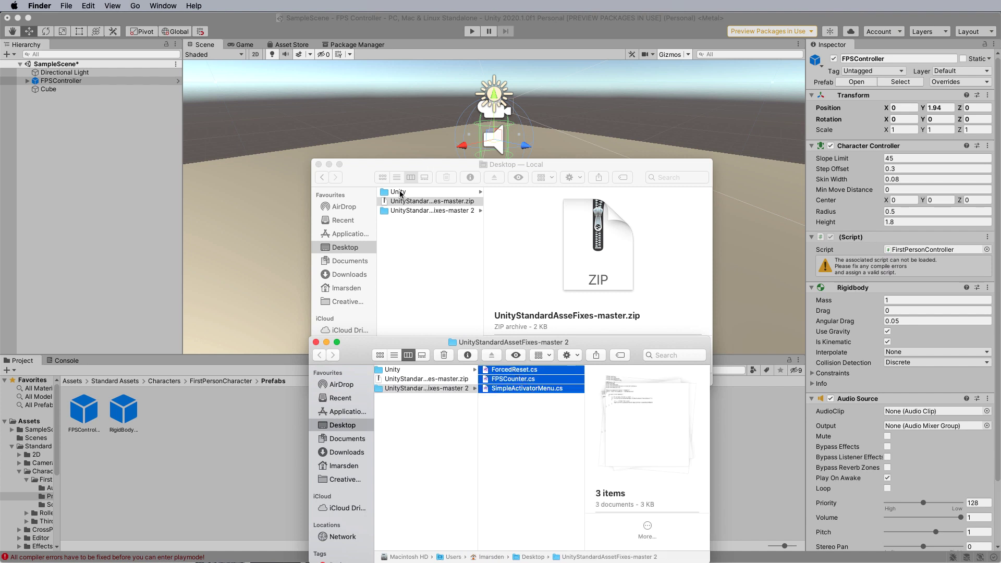
Navigate to the FPS Controller project's Assets/Standard Assets/Utility folder in Finder.
{"action": "left_click", "coordinate": [400, 193]}
{"action": "left_click", "coordinate": [400, 192]}
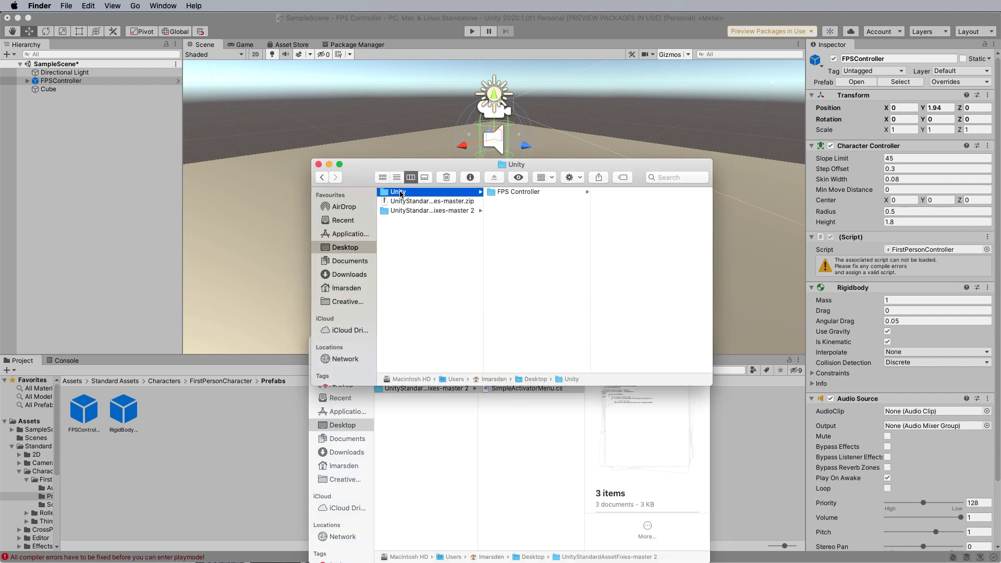
{"action": "left_click", "coordinate": [535, 193]}
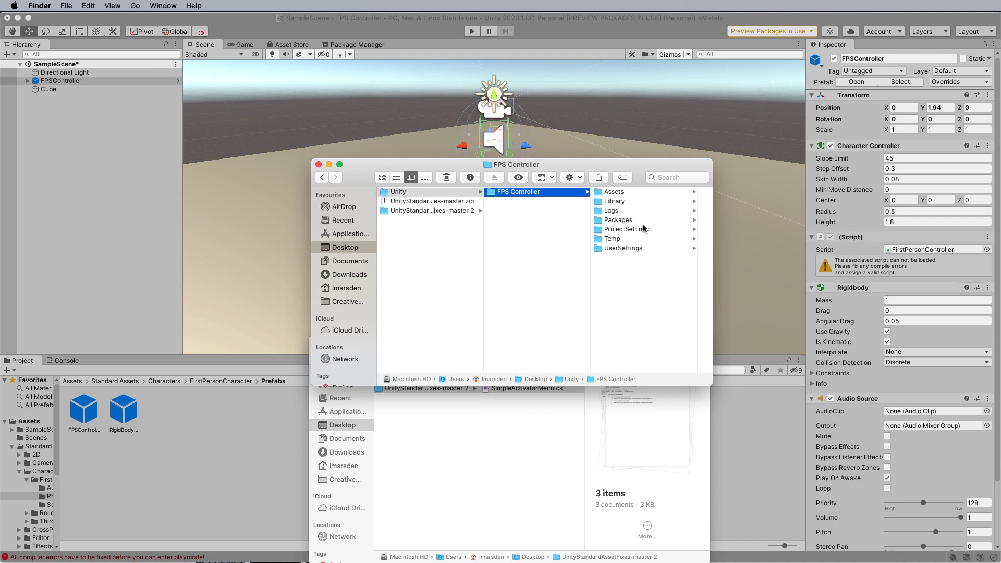
{"action": "left_click", "coordinate": [622, 194]}
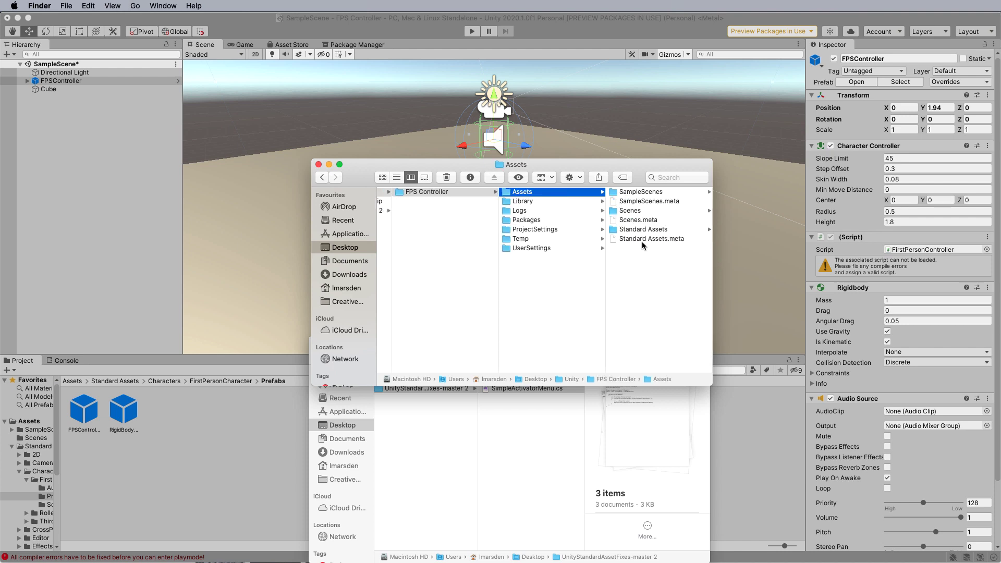
{"action": "left_click", "coordinate": [642, 231]}
{"action": "scroll", "coordinate": [633, 313], "scroll_direction": "down", "scroll_amount": 3}
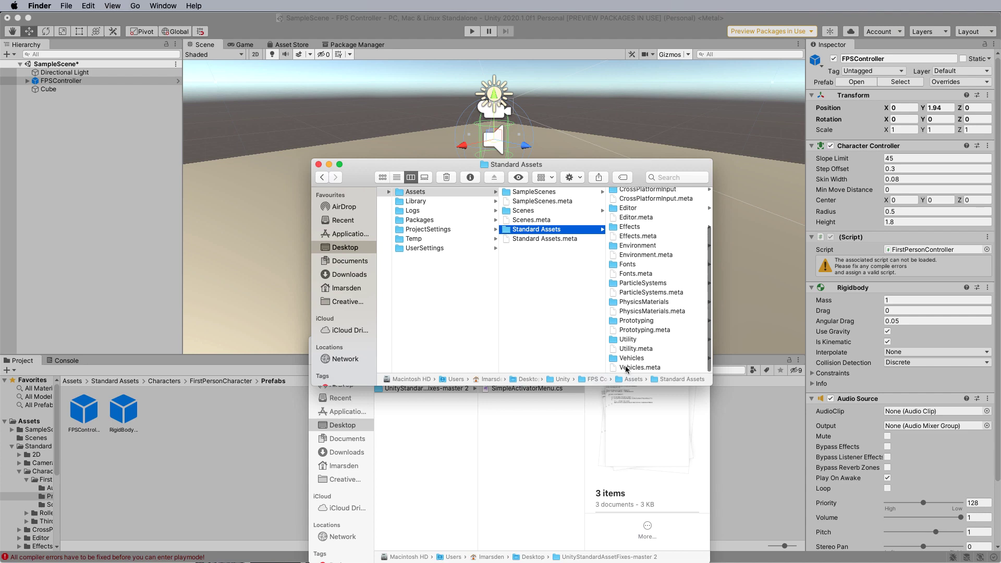
{"action": "left_click", "coordinate": [630, 340]}
Replace ForcedReset.cs, FPSCounter.cs and SimpleActivatorMenu.cs in Utility with the fixed versions.
{"action": "left_click", "coordinate": [537, 432]}
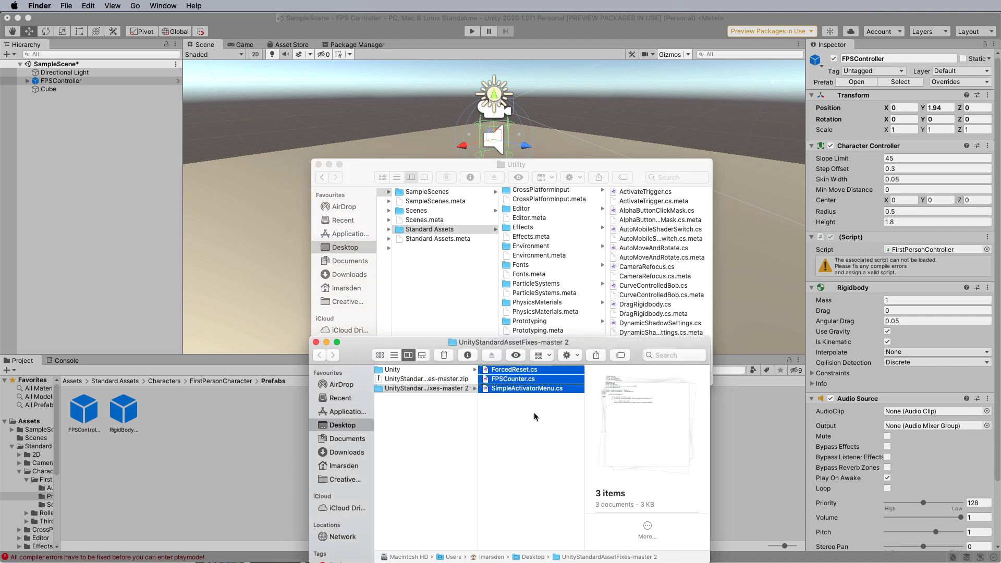
{"action": "left_click_drag", "start_coordinate": [513, 380], "coordinate": [654, 275]}
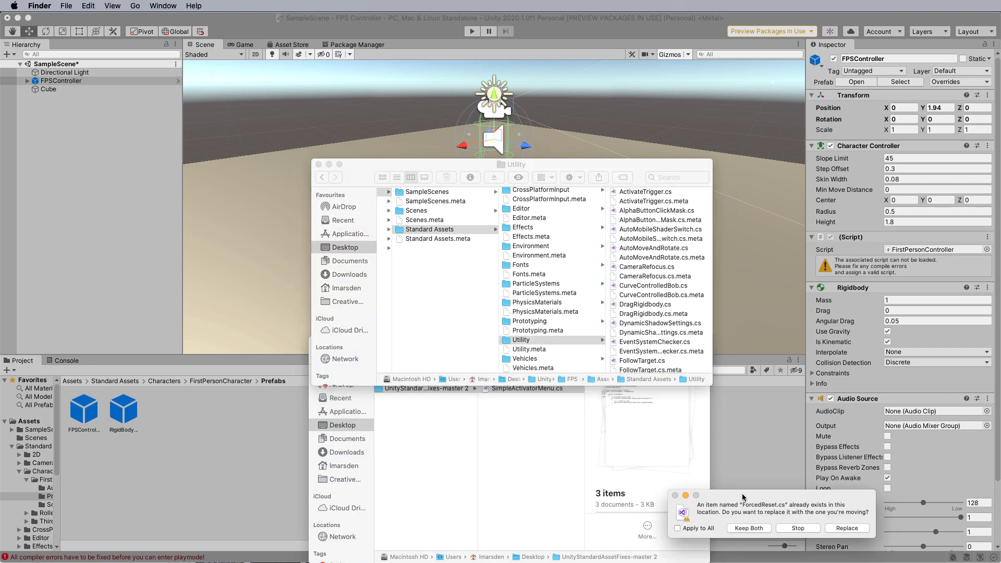
{"action": "left_click_drag", "start_coordinate": [744, 496], "coordinate": [514, 228]}
{"action": "left_click", "coordinate": [608, 259]}
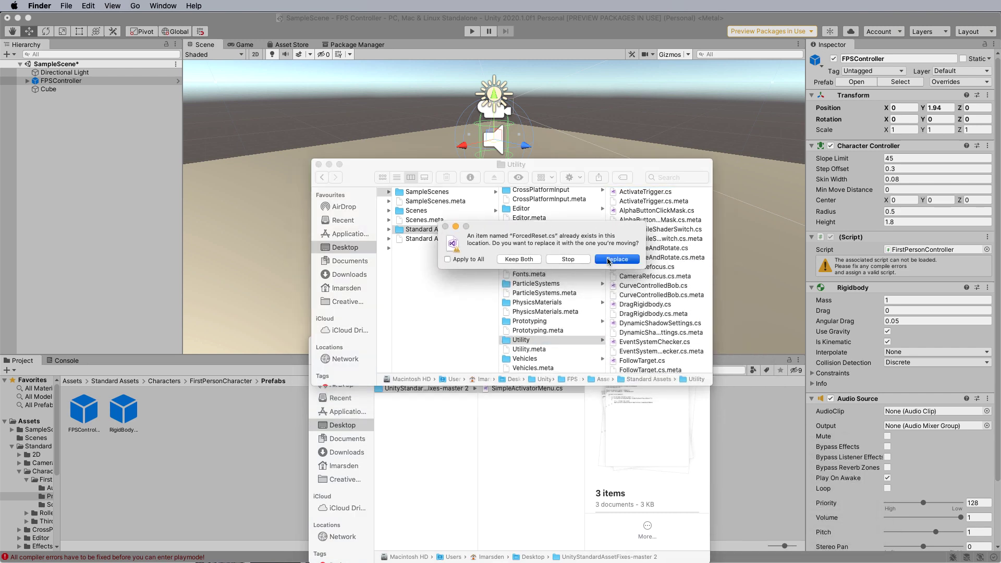
{"action": "left_click", "coordinate": [607, 259]}
{"action": "left_click", "coordinate": [607, 259]}
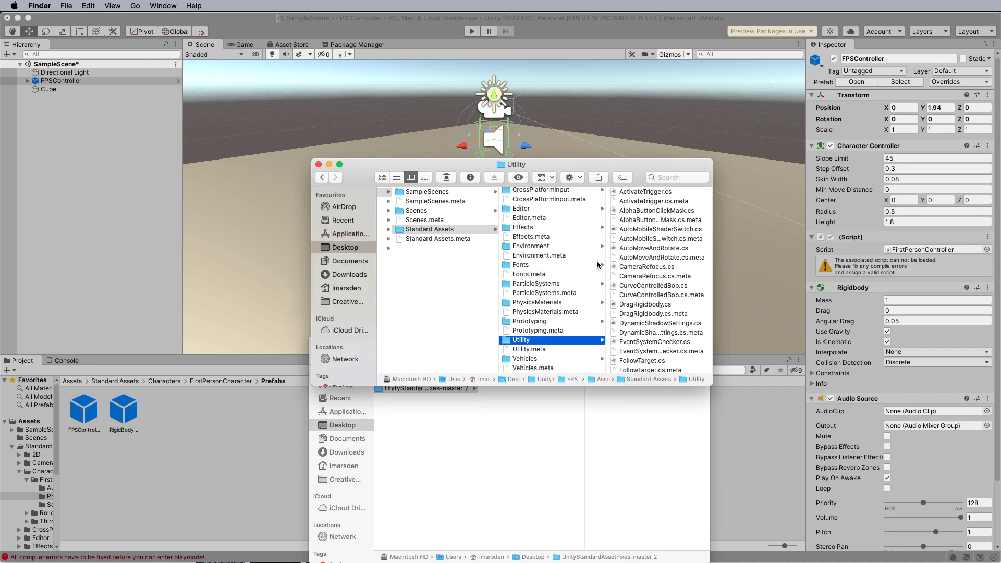
{"action": "left_click", "coordinate": [132, 222]}
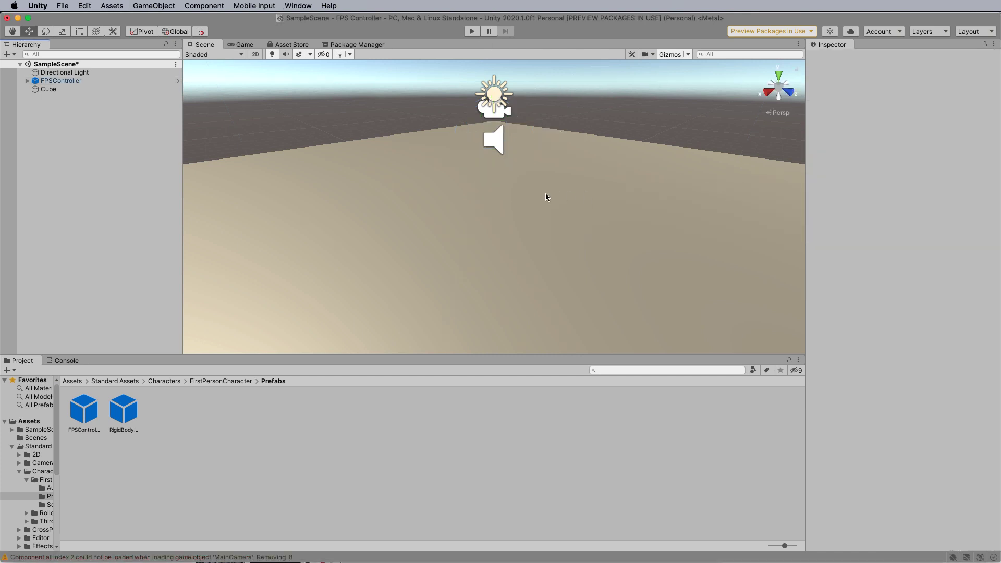
Run the SampleScene in Play mode to confirm it works without errors, then stop playback.
{"action": "left_click", "coordinate": [472, 32]}
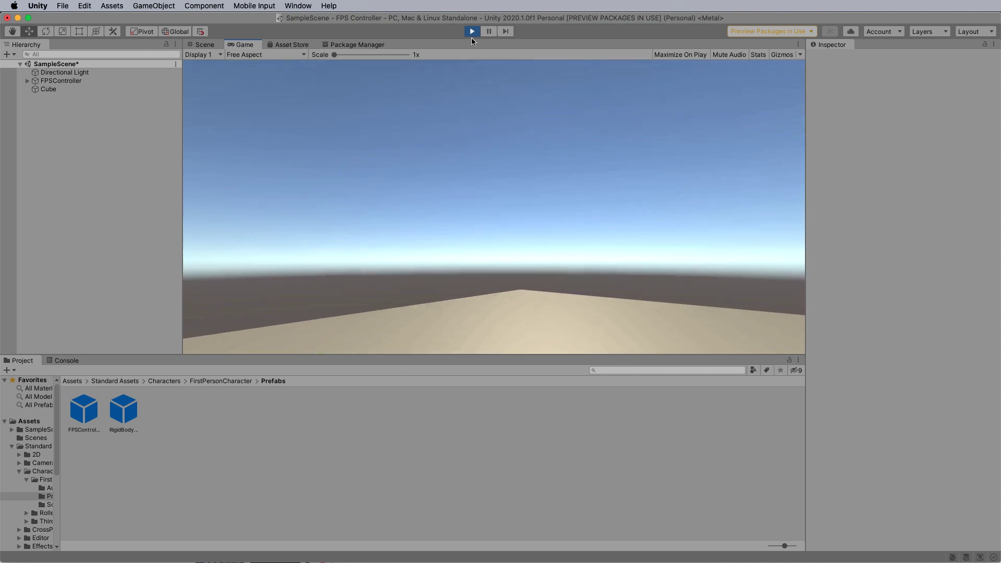
{"action": "left_click", "coordinate": [471, 33]}
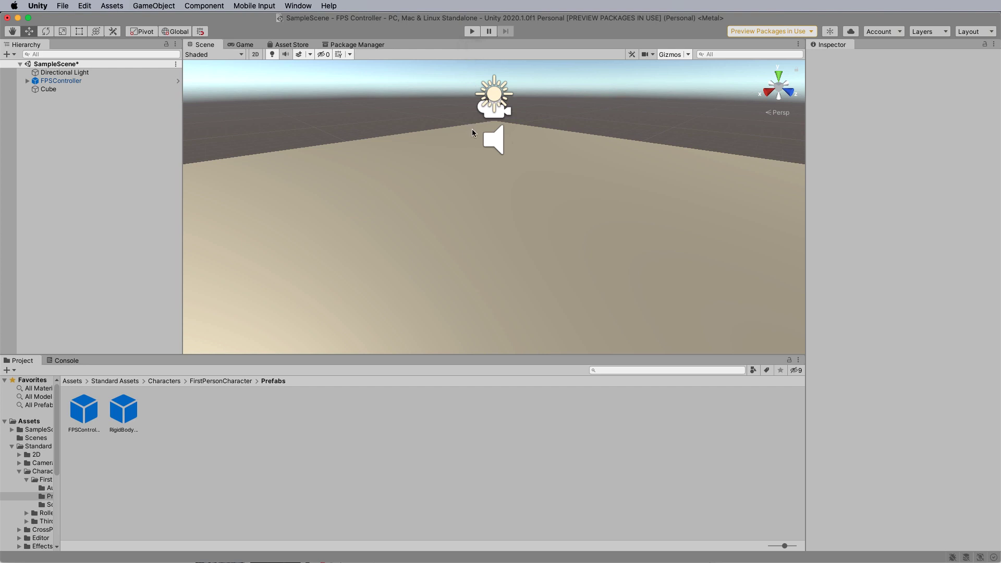
Create a 3D Capsule and raise it to position 0, 1.69, 3.287 above the platform.
{"action": "right_click", "coordinate": [74, 140]}
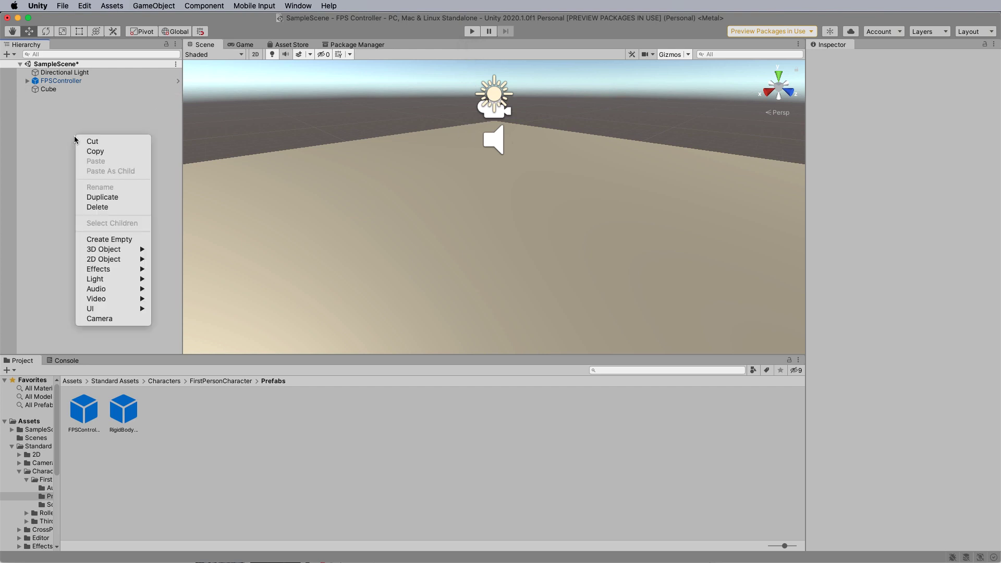
{"action": "mouse_move", "coordinate": [104, 249]}
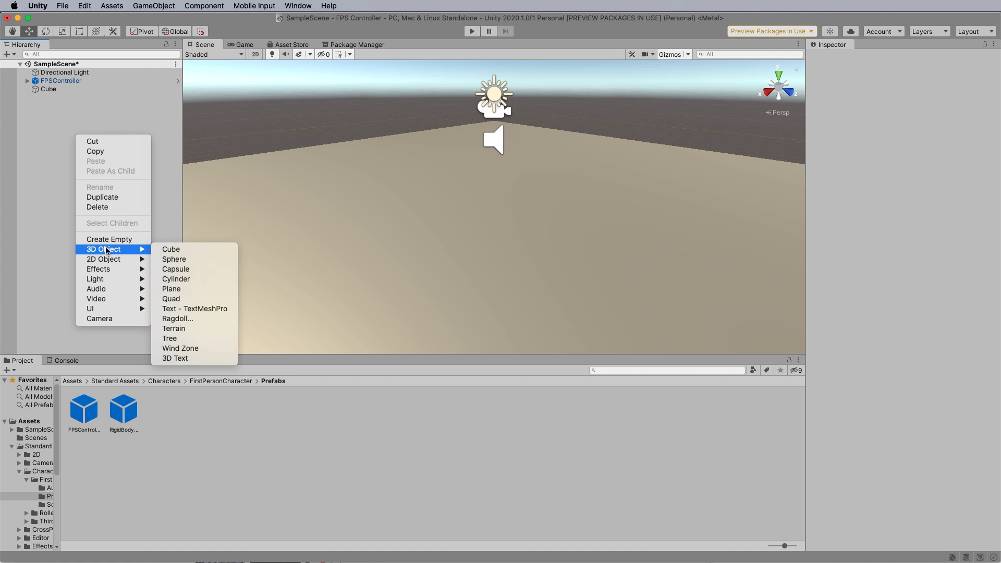
{"action": "left_click", "coordinate": [177, 269]}
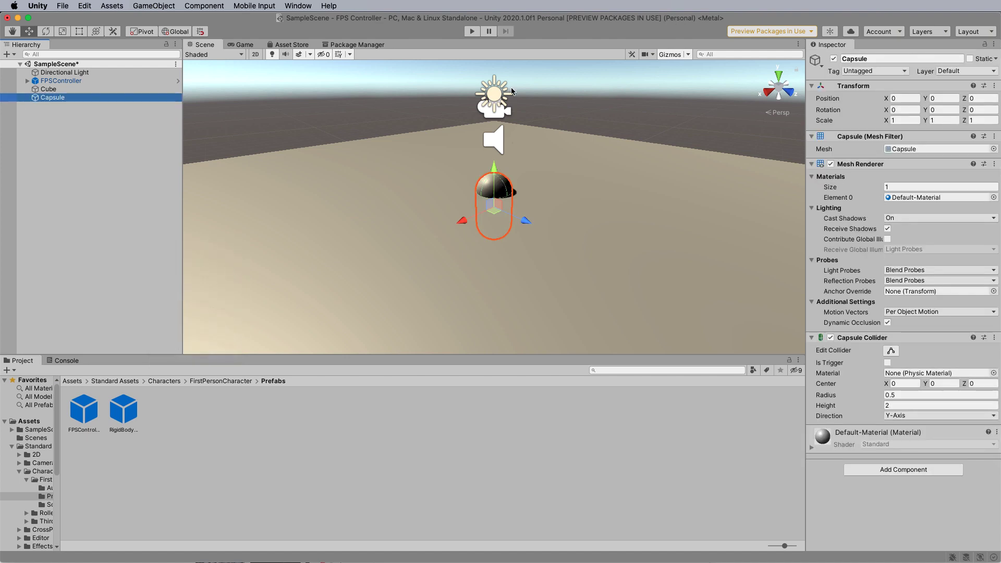
{"action": "left_click_drag", "start_coordinate": [495, 171], "coordinate": [511, 127]}
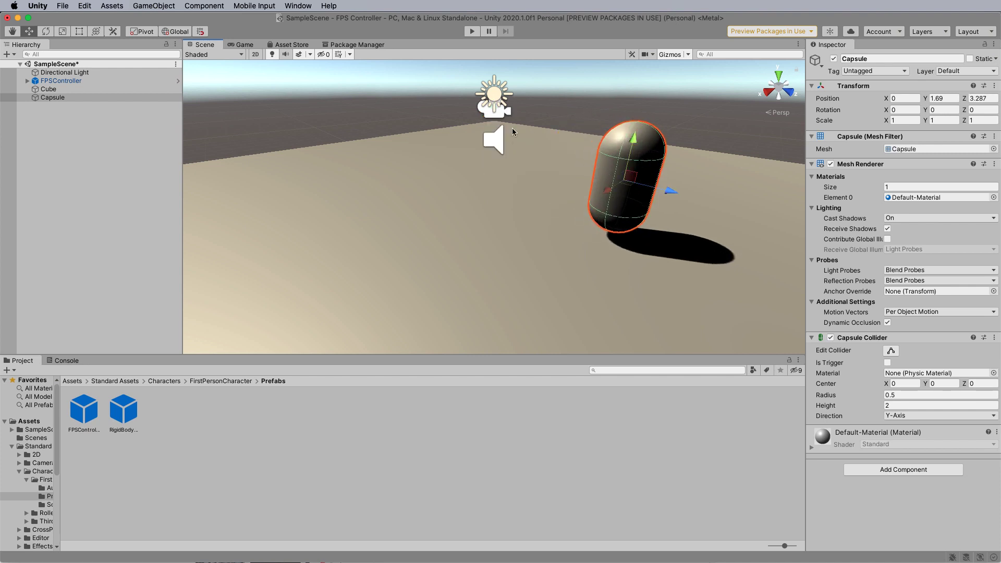
Enter Play mode and walk the FPSController up to and away from the capsule with W and S.
{"action": "left_click", "coordinate": [473, 31]}
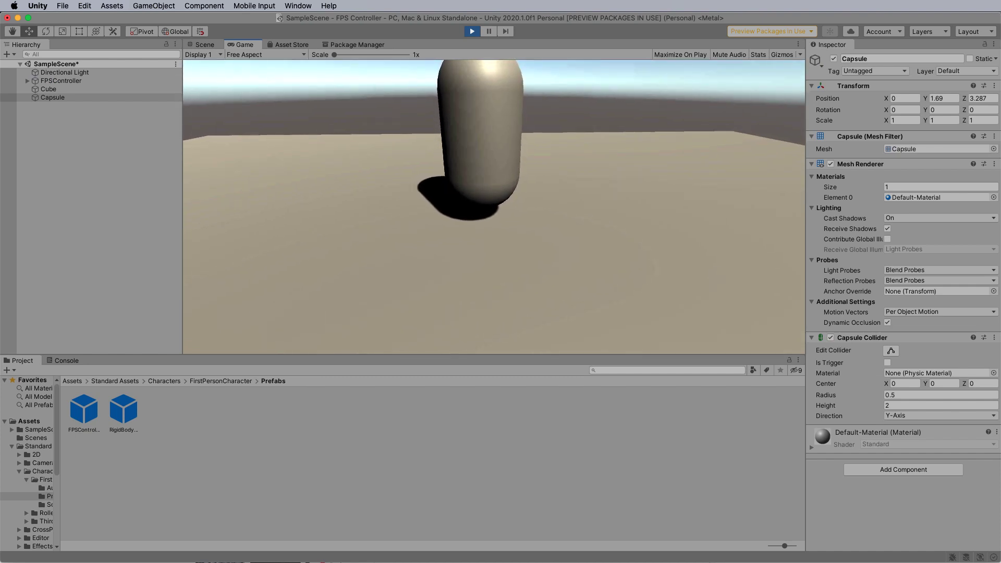
{"action": "key", "text": "w"}
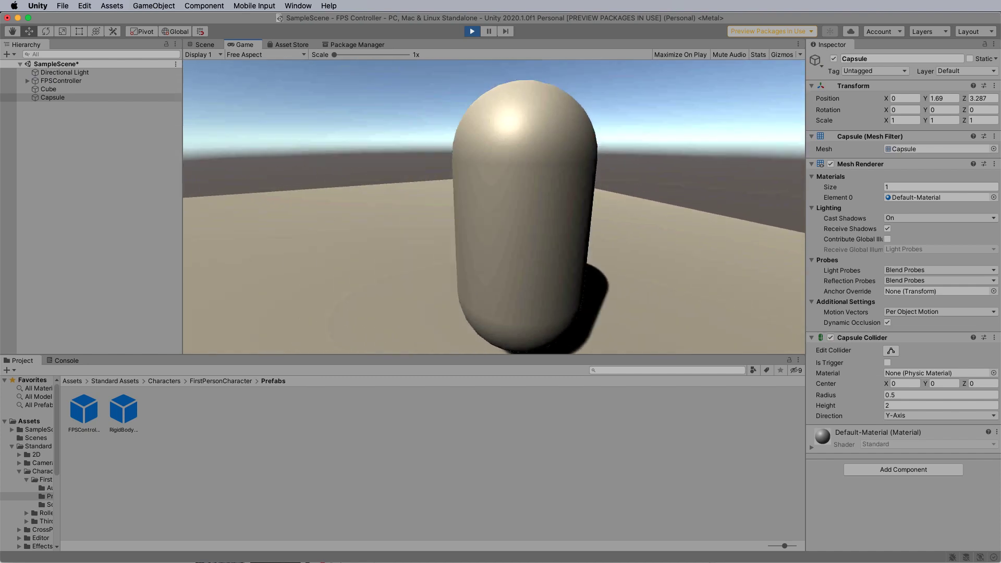
{"action": "key", "text": "s"}
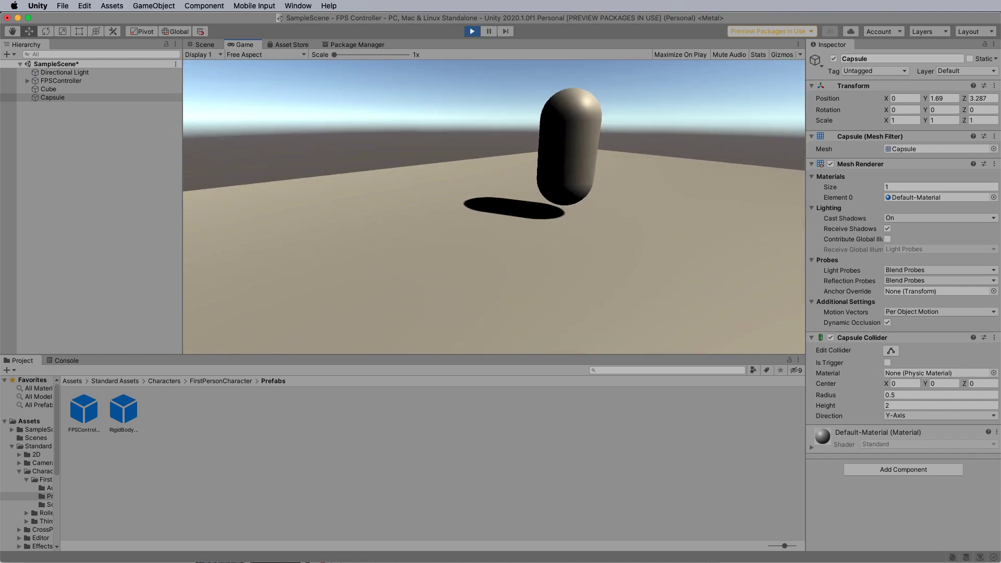
{"action": "key", "text": "s"}
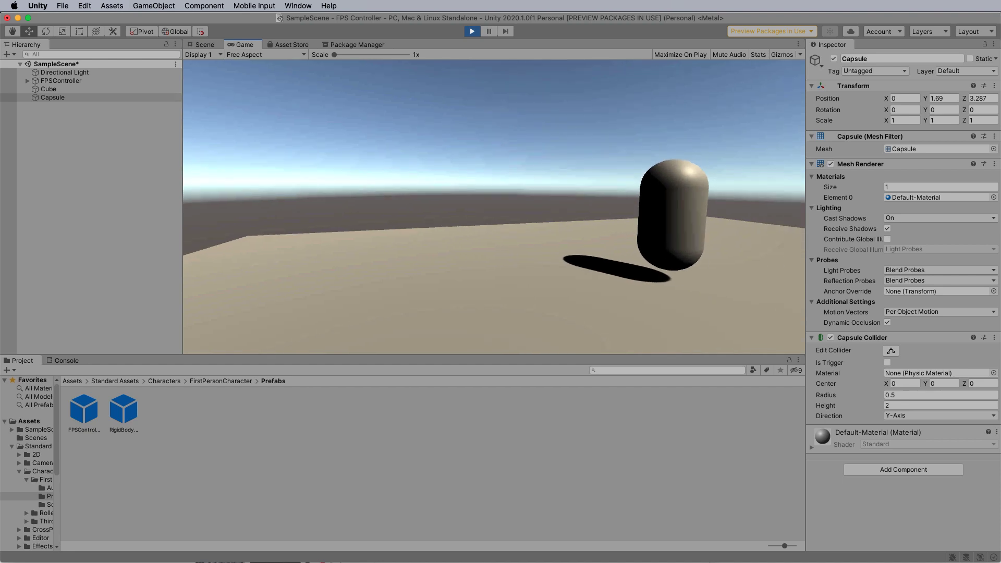
{"action": "key", "text": "s"}
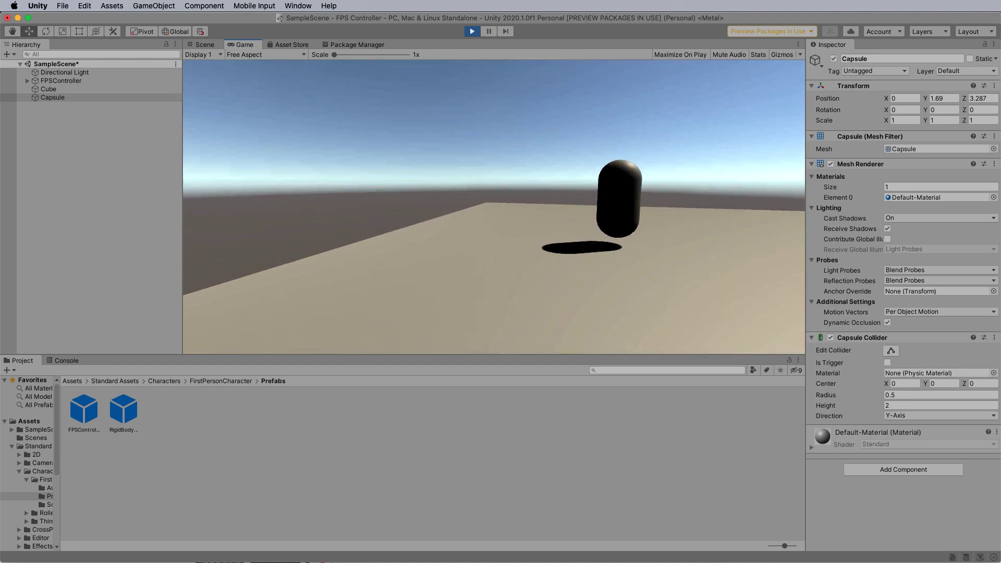
{"action": "key", "text": "w"}
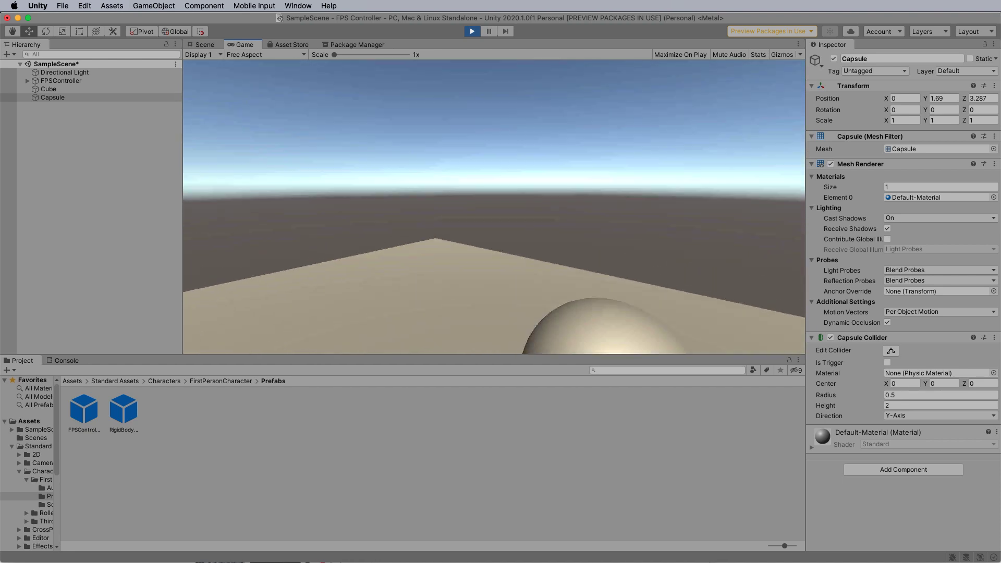
{"action": "key", "text": "s"}
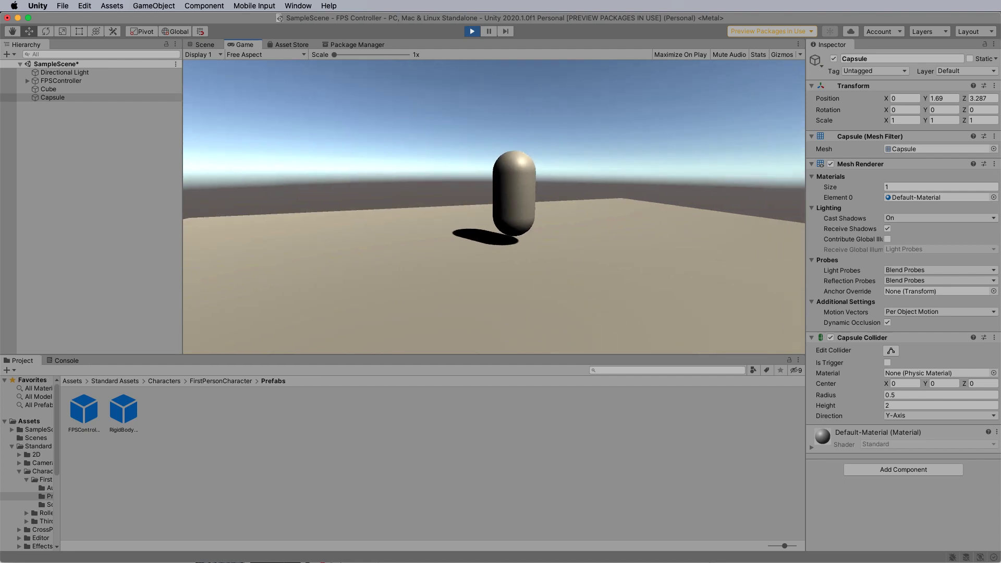